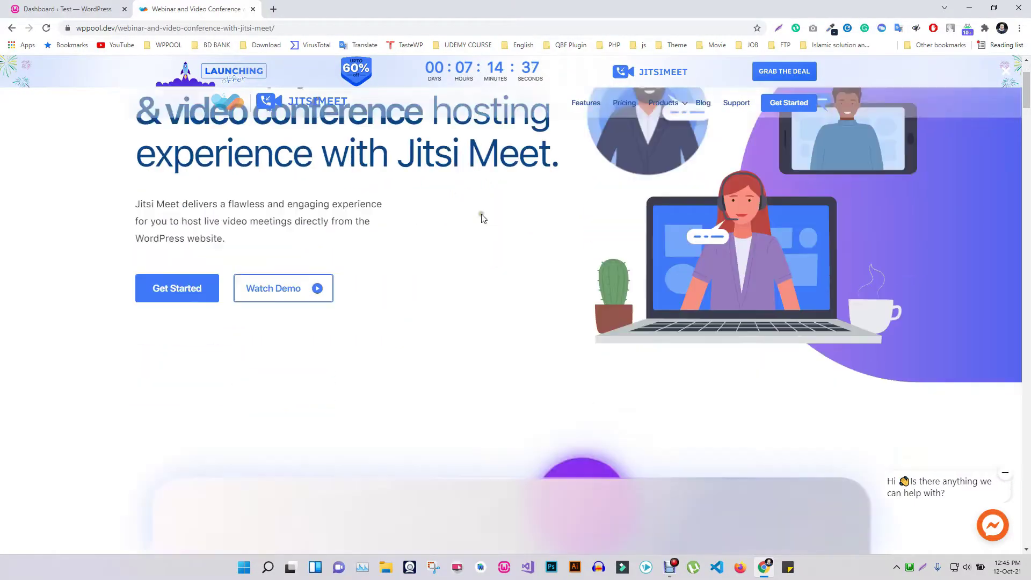
{"action": "scroll", "coordinate": [482, 217], "scroll_direction": "down", "scroll_amount": 8}
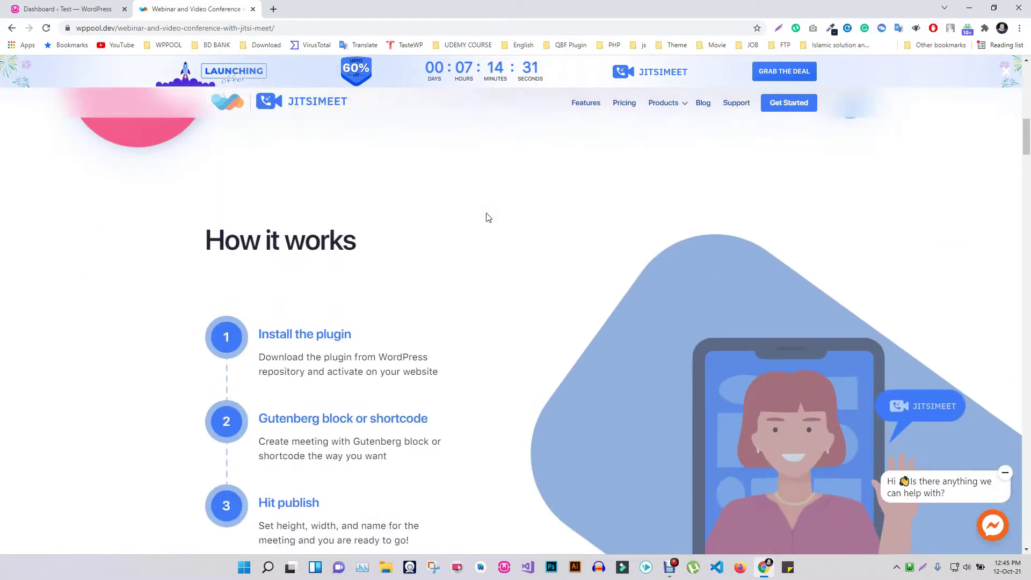
Scroll to the Jitsi Meet 'How it works' section, then return to the WordPress Dashboard.
{"action": "left_click", "coordinate": [88, 4]}
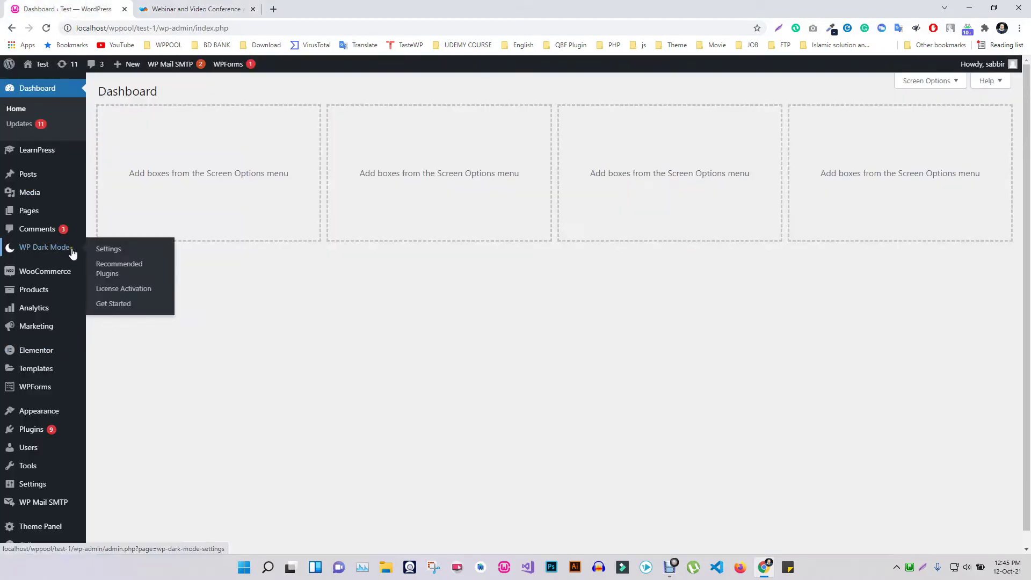
Search Add New Plugins for 'Jitsi Meet' and install the Webinar and Video Conference with Jitsi Meet plugin.
{"action": "mouse_move", "coordinate": [32, 429]}
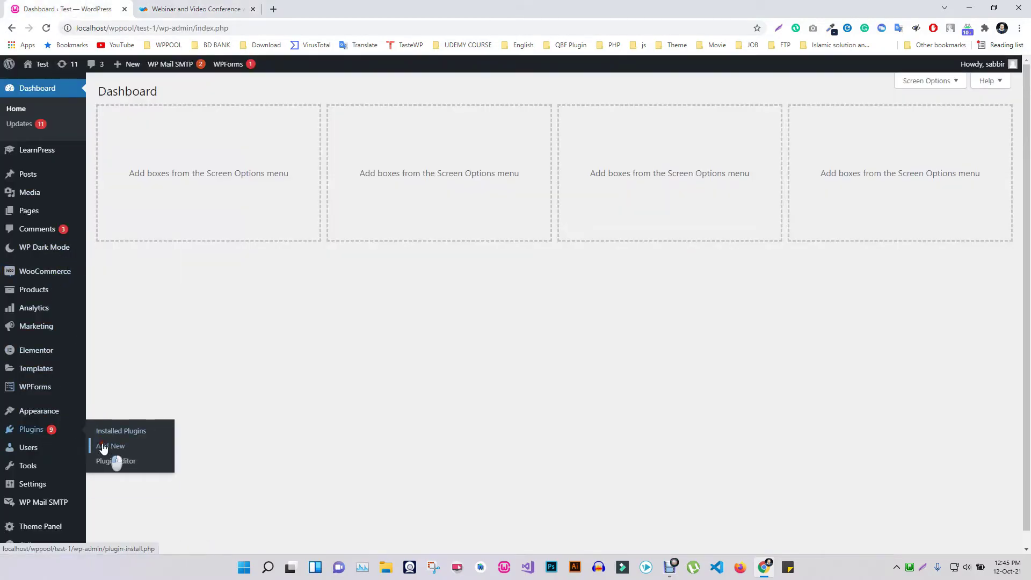
{"action": "left_click", "coordinate": [110, 445]}
{"action": "left_click", "coordinate": [903, 122]}
{"action": "type", "text": "Jiti"}
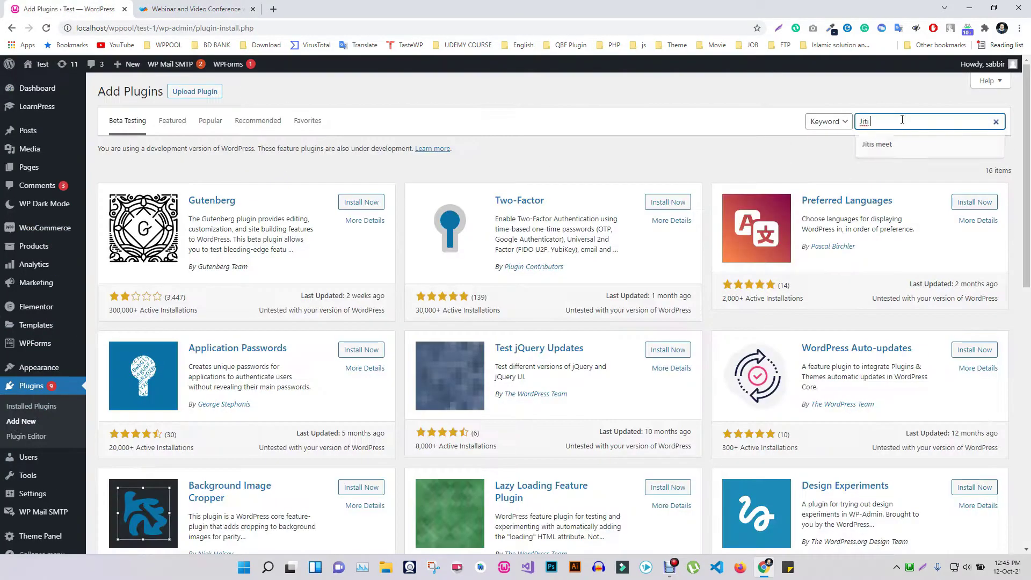
{"action": "key", "text": "BackSpace"}
{"action": "type", "text": "si Meet"}
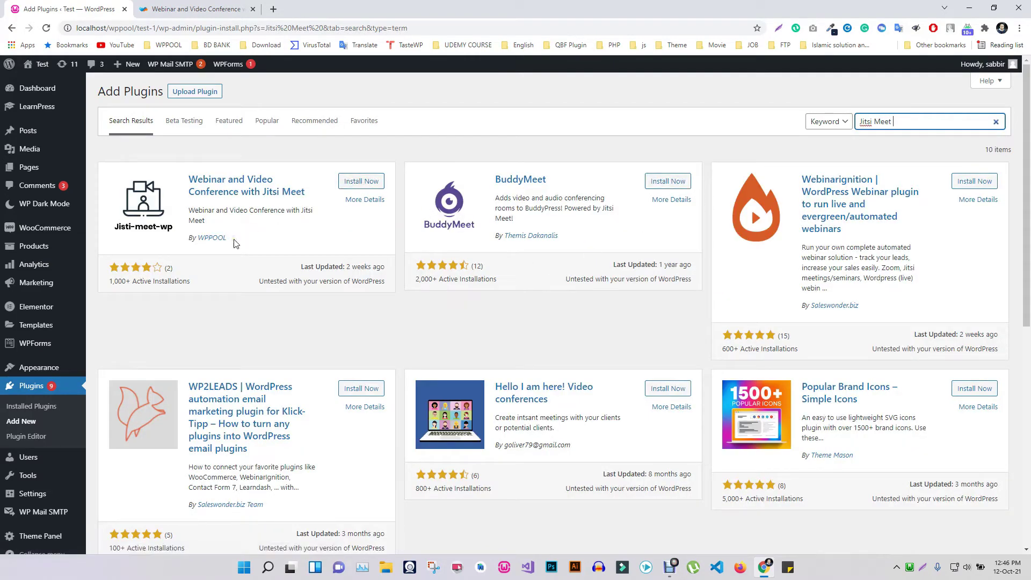
{"action": "left_click", "coordinate": [361, 181]}
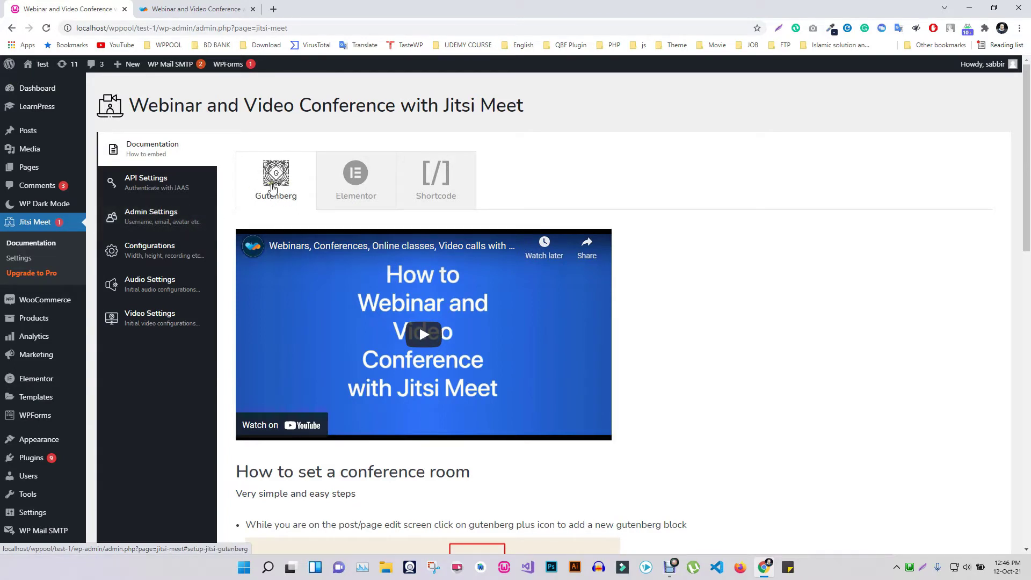
View the Elementor and Shortcode instructions and copy the sample Sample Meeting shortcode.
{"action": "left_click", "coordinate": [344, 191]}
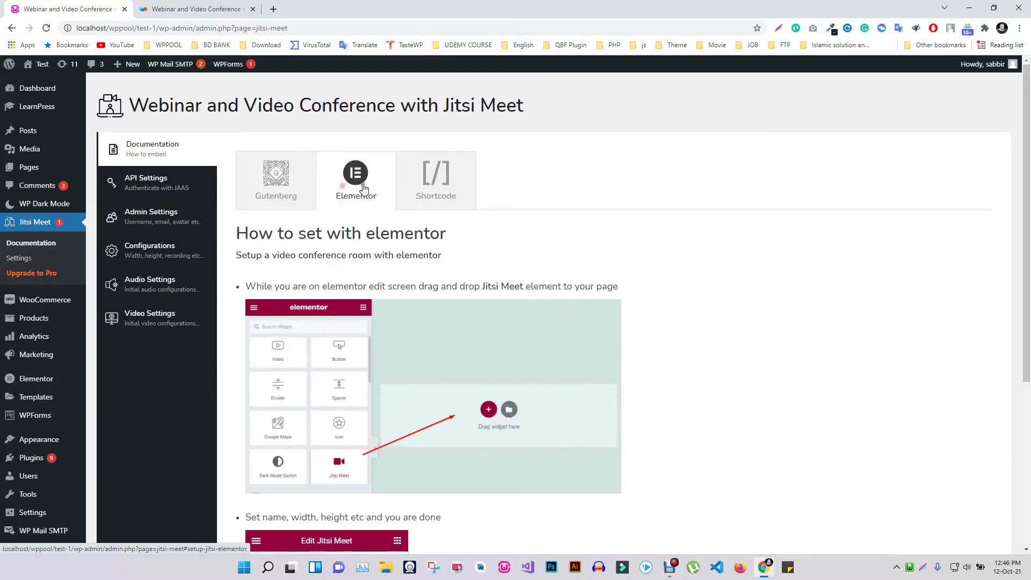
{"action": "left_click", "coordinate": [452, 189]}
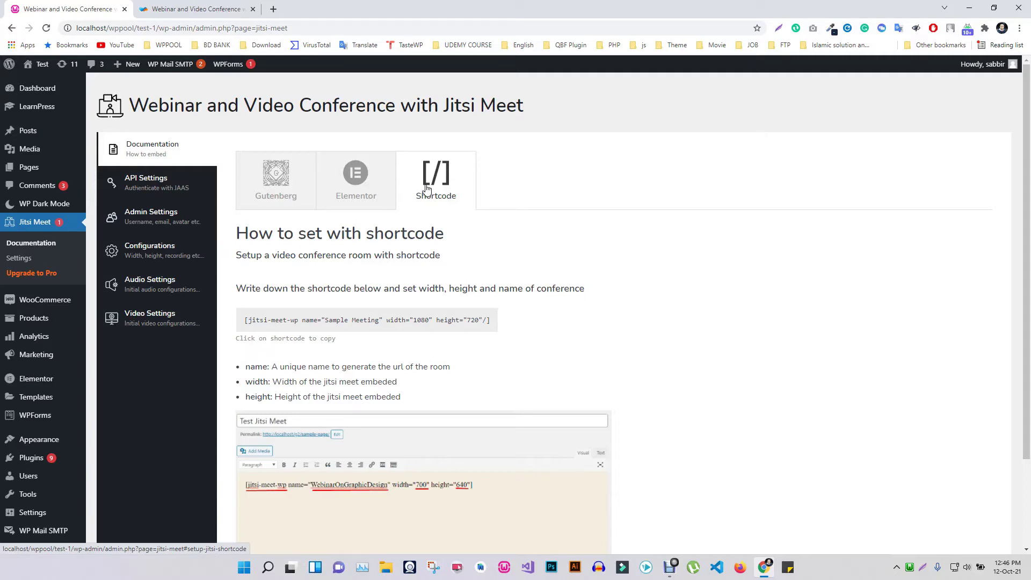
{"action": "left_click", "coordinate": [379, 321]}
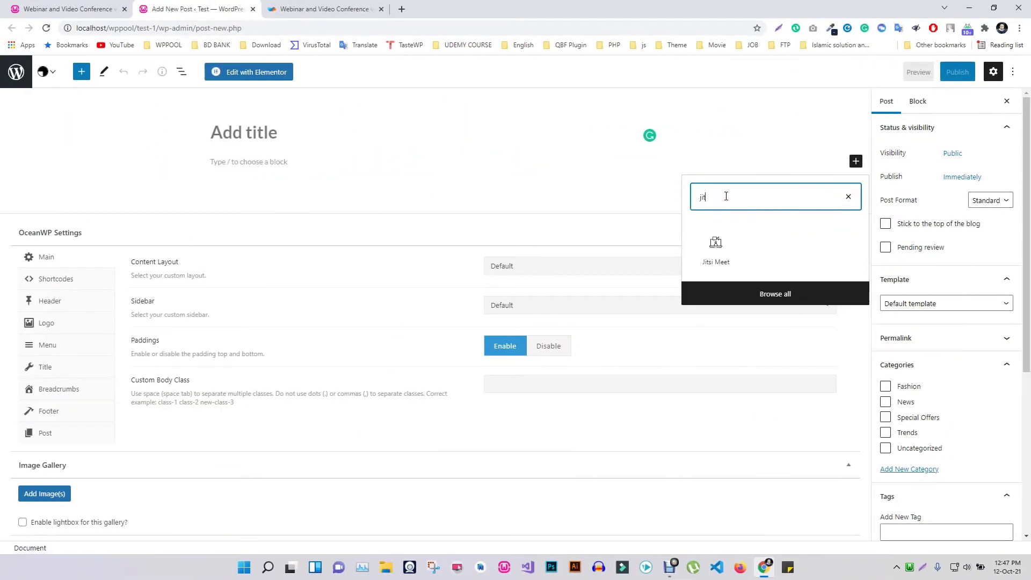
Insert a Jitsi Meet block into the new post, then remove it.
{"action": "type", "text": "t"}
{"action": "left_click", "coordinate": [716, 247]}
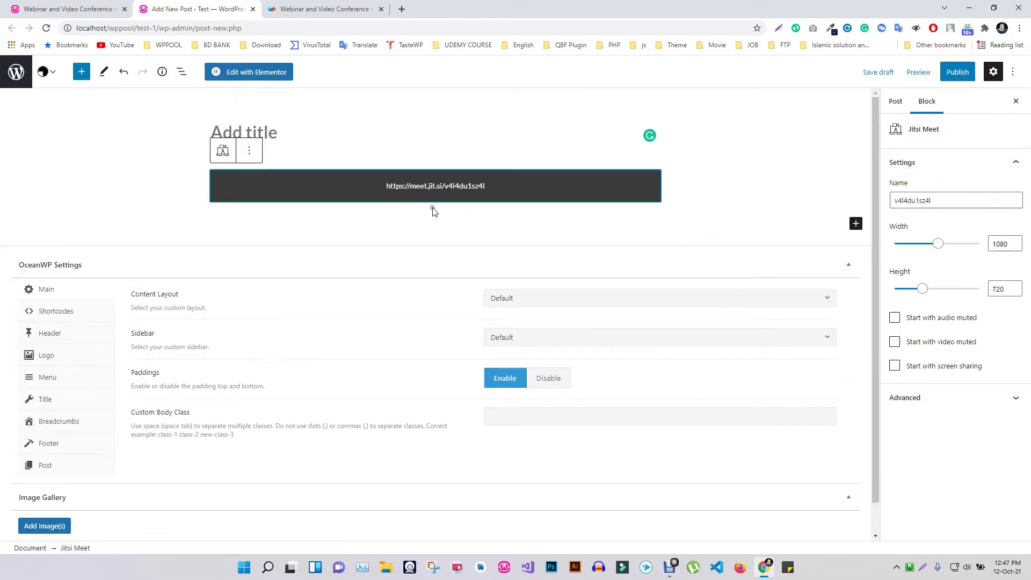
{"action": "left_click", "coordinate": [249, 151]}
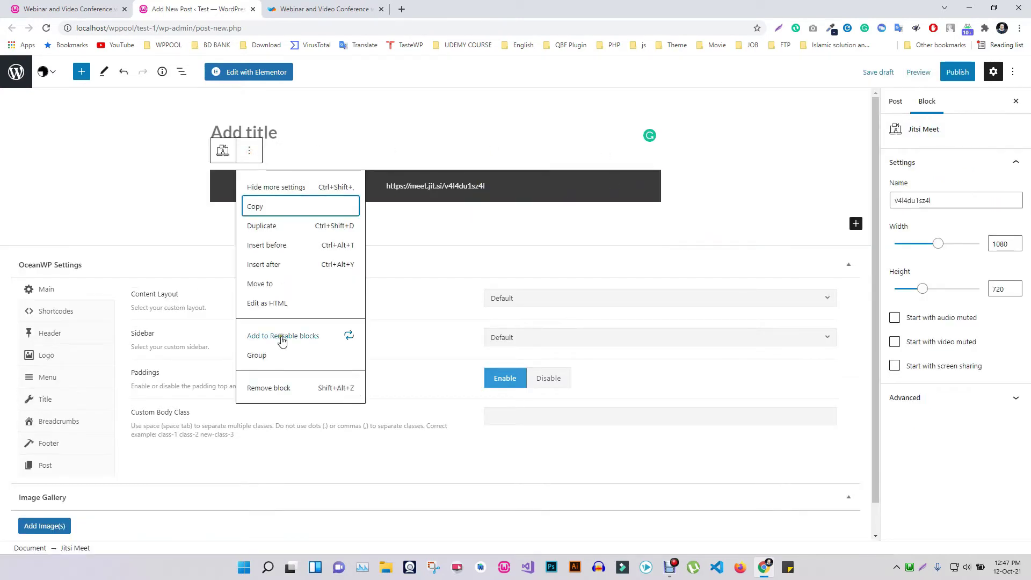
{"action": "left_click", "coordinate": [279, 387]}
Add a Shortcode block with the pasted Jitsi shortcode, publish the post, and open it in a new tab.
{"action": "left_click", "coordinate": [626, 184]}
{"action": "left_click", "coordinate": [734, 249]}
{"action": "key", "text": "ctrl+v"}
{"action": "left_click", "coordinate": [494, 218]}
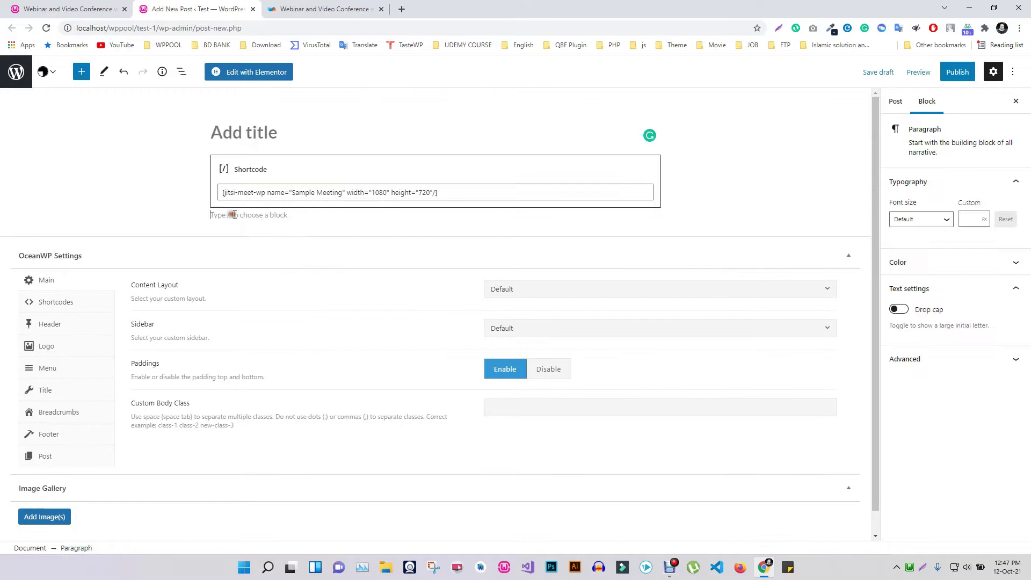
{"action": "left_click", "coordinate": [951, 72]}
{"action": "left_click", "coordinate": [934, 72]}
{"action": "middle_click", "coordinate": [80, 521]}
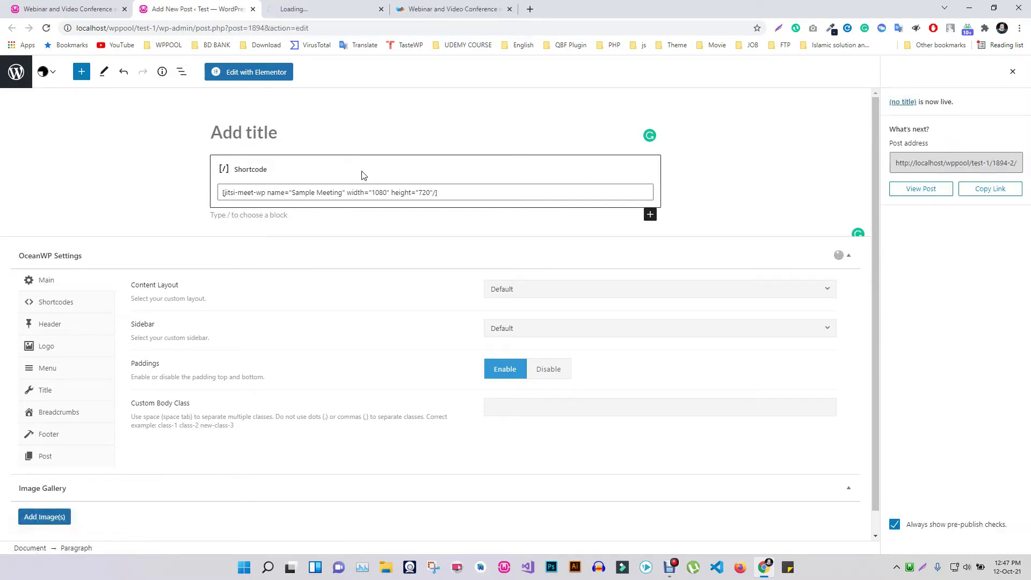
Join the embedded meeting on the published post and look at the Invite people dialog.
{"action": "key", "text": "ctrl+Tab"}
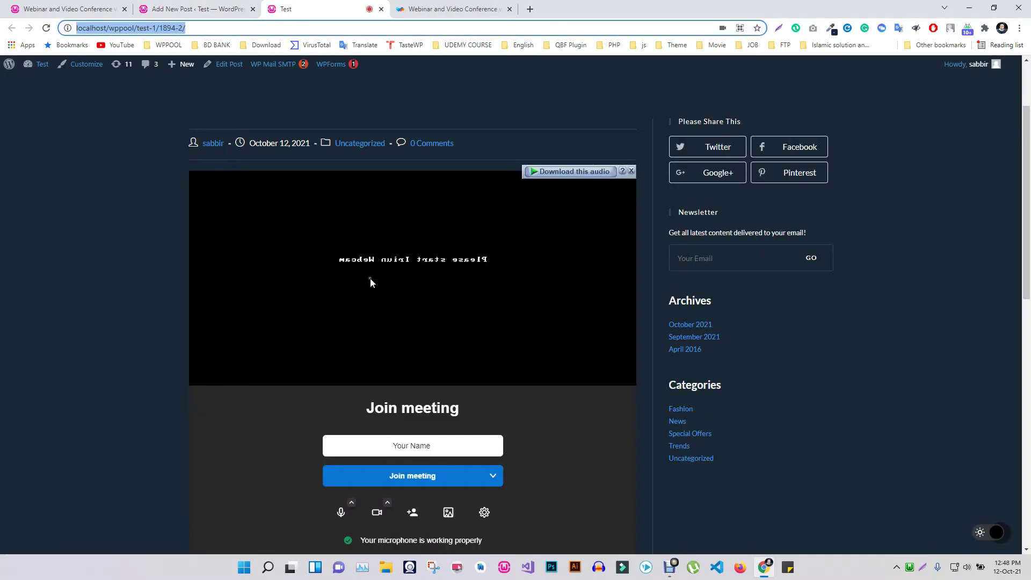
{"action": "scroll", "coordinate": [370, 278], "scroll_direction": "down", "scroll_amount": 1}
{"action": "left_click", "coordinate": [420, 424]}
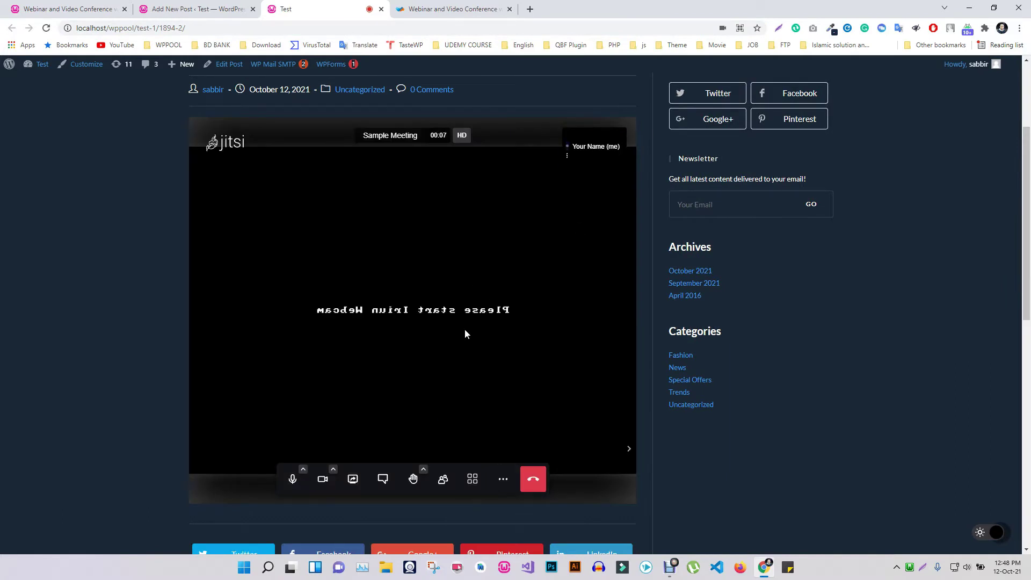
{"action": "left_click", "coordinate": [503, 479]}
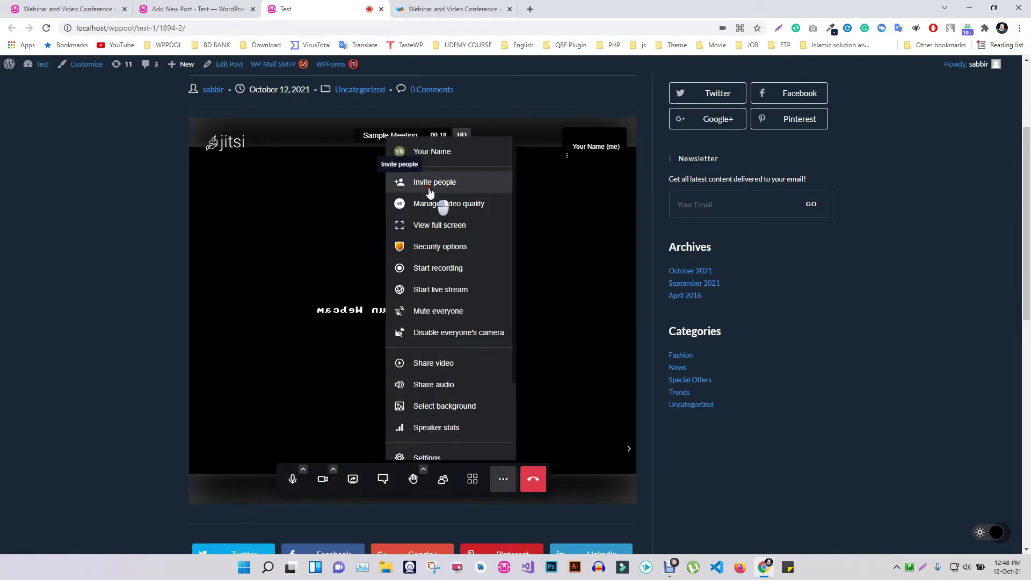
{"action": "left_click", "coordinate": [430, 183]}
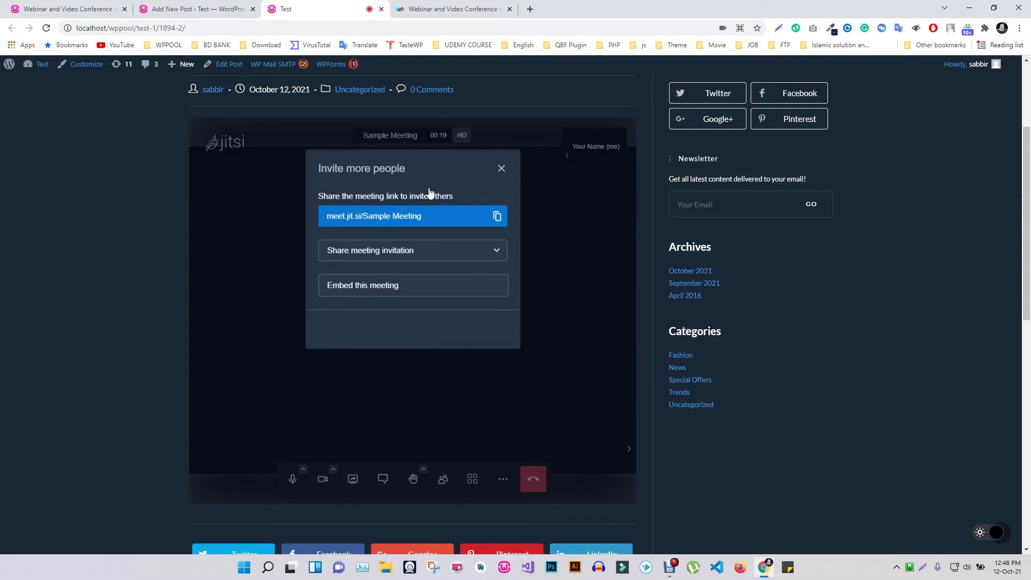
{"action": "left_click", "coordinate": [501, 170]}
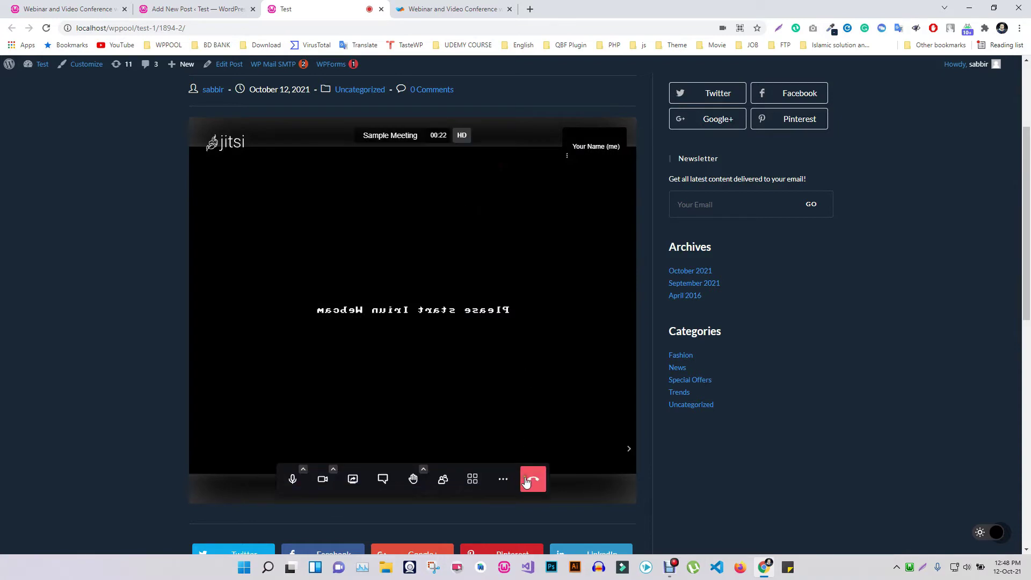
Browse the More actions menu, send 'Hi Jitsi' in the meeting chat, and view Polls.
{"action": "left_click", "coordinate": [505, 477]}
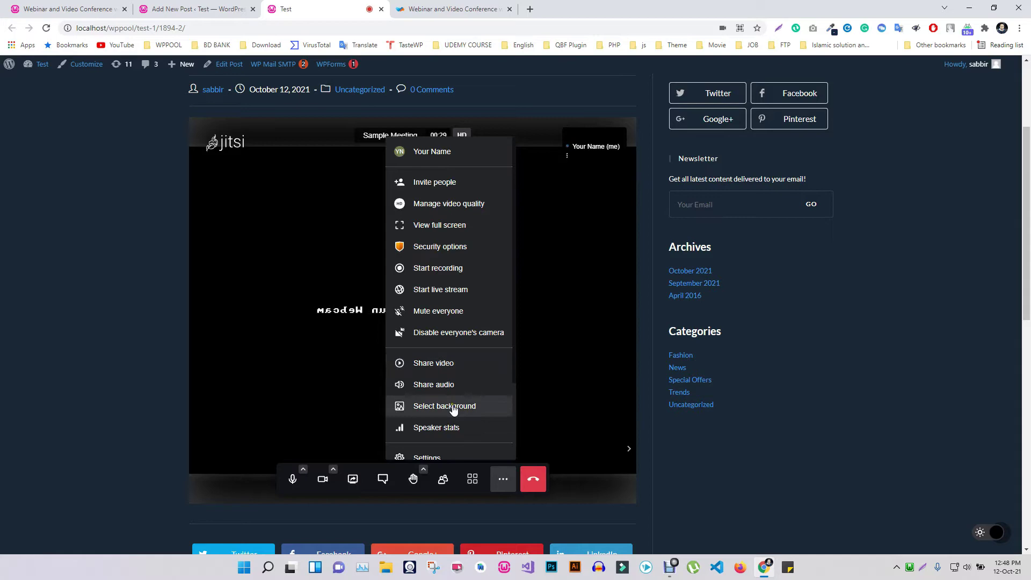
{"action": "scroll", "coordinate": [445, 408], "scroll_direction": "down", "scroll_amount": 2}
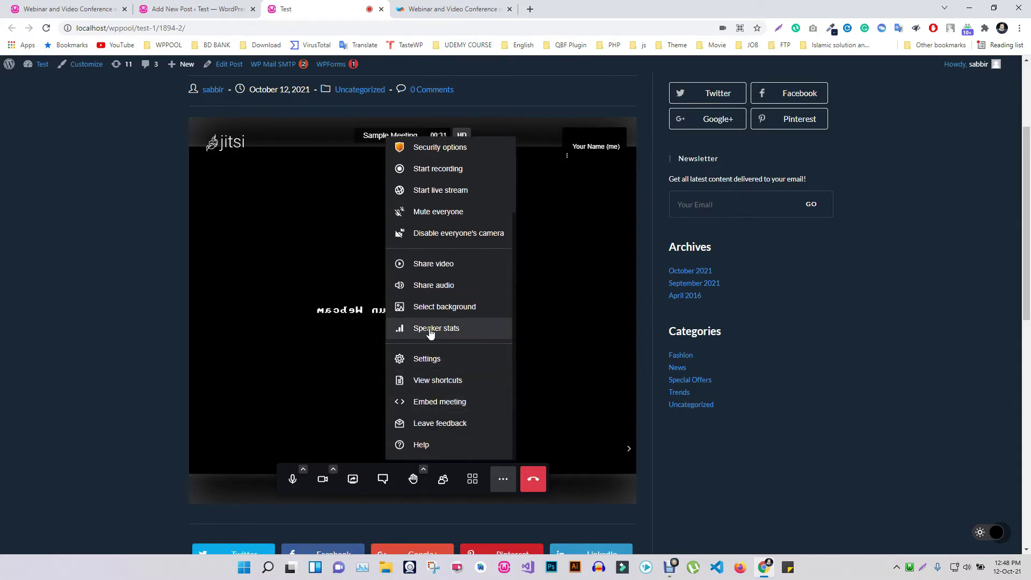
{"action": "scroll", "coordinate": [439, 393], "scroll_direction": "down", "scroll_amount": 2}
{"action": "scroll", "coordinate": [438, 396], "scroll_direction": "up", "scroll_amount": 2}
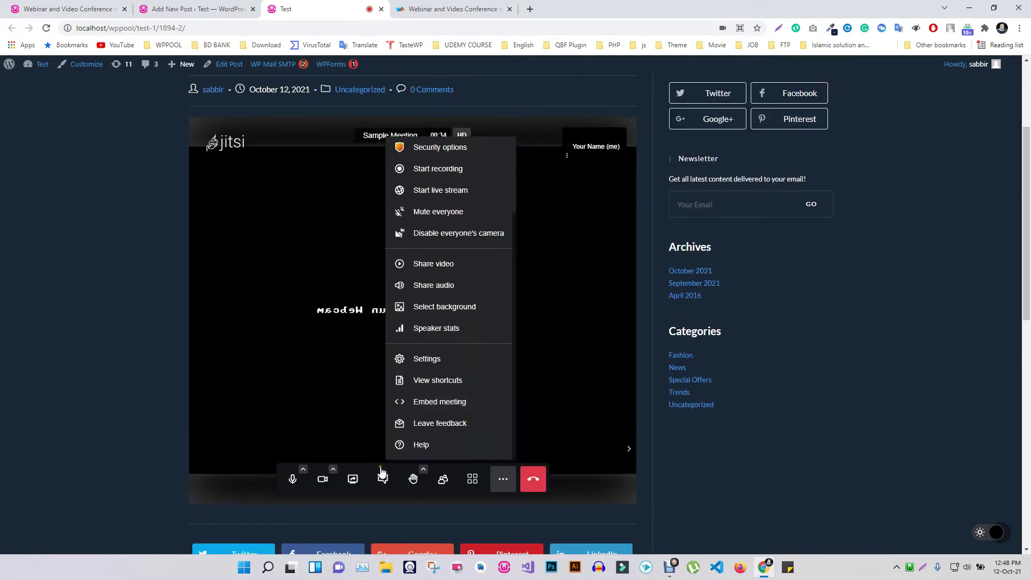
{"action": "left_click", "coordinate": [382, 480]}
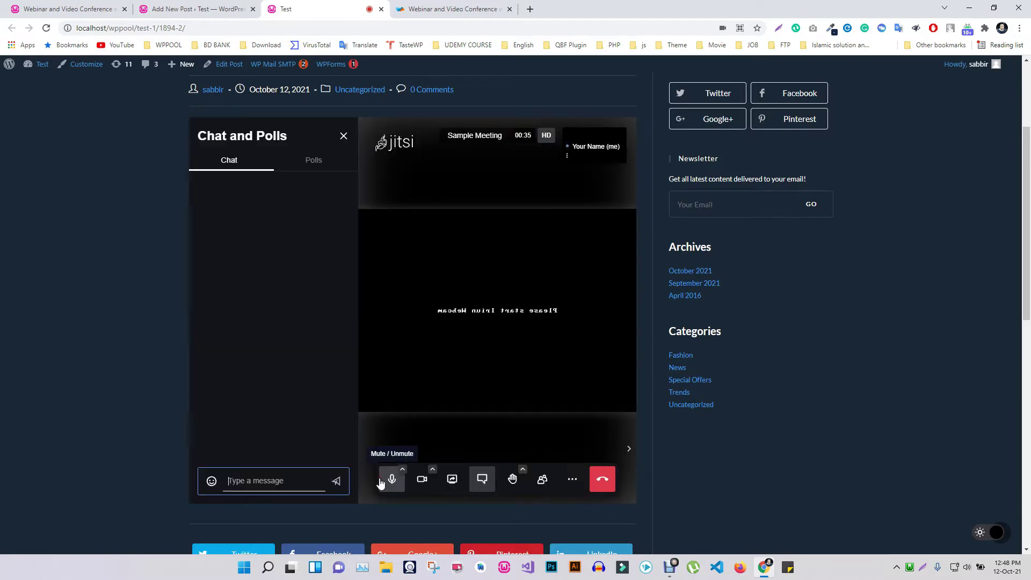
{"action": "type", "text": "HJi"}
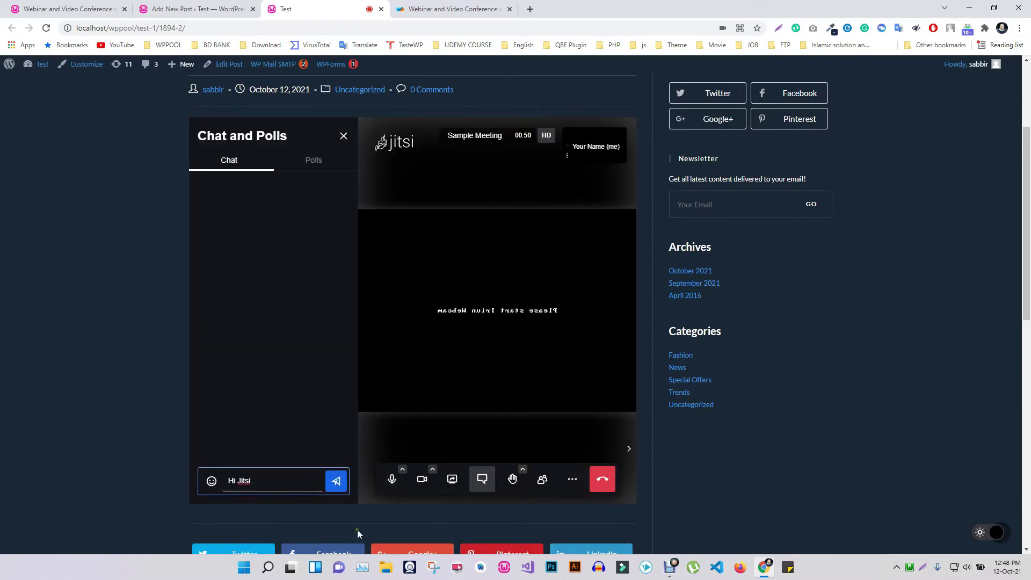
{"action": "key", "text": "Return"}
{"action": "left_click", "coordinate": [312, 161]}
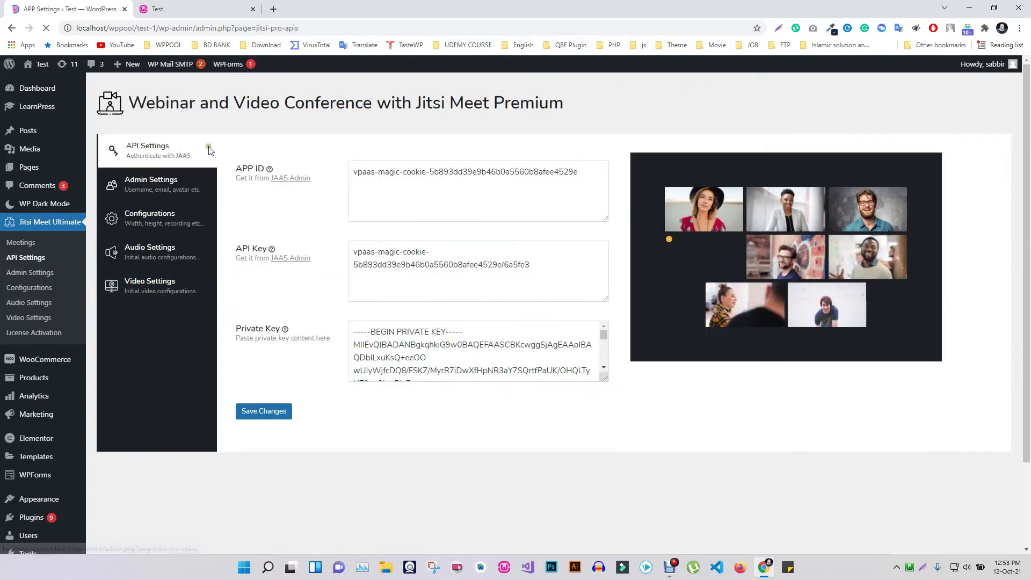
Browse the Jitsi Meet Premium Configurations, Audio Settings and Video Settings pages.
{"action": "mouse_move", "coordinate": [255, 176]}
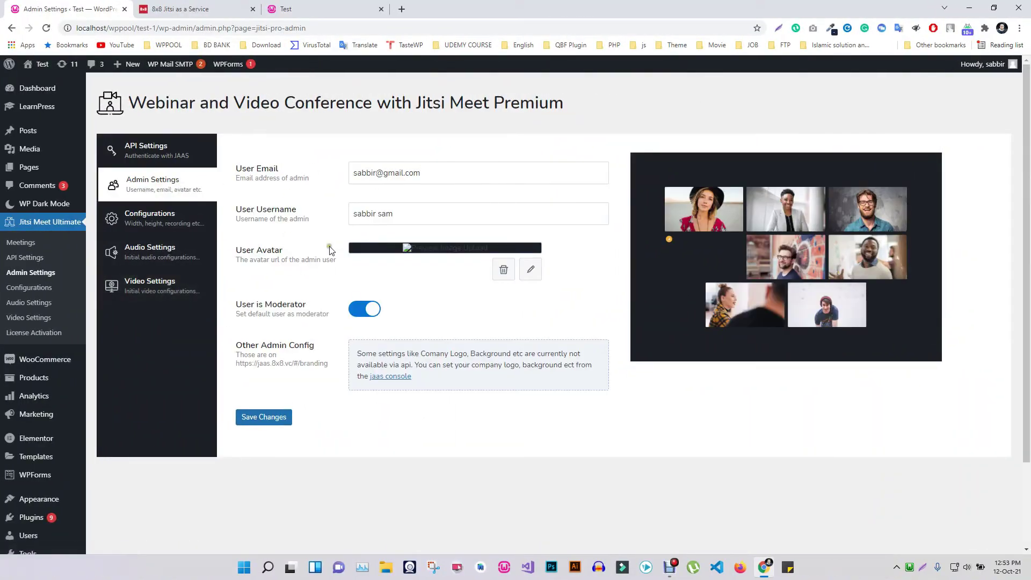
{"action": "left_click", "coordinate": [161, 222]}
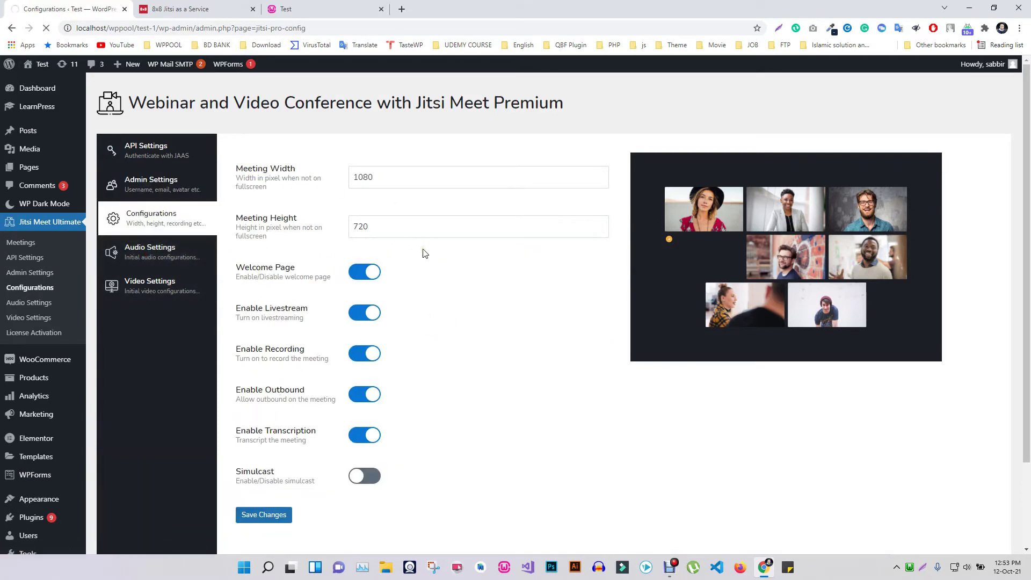
{"action": "left_click", "coordinate": [175, 248]}
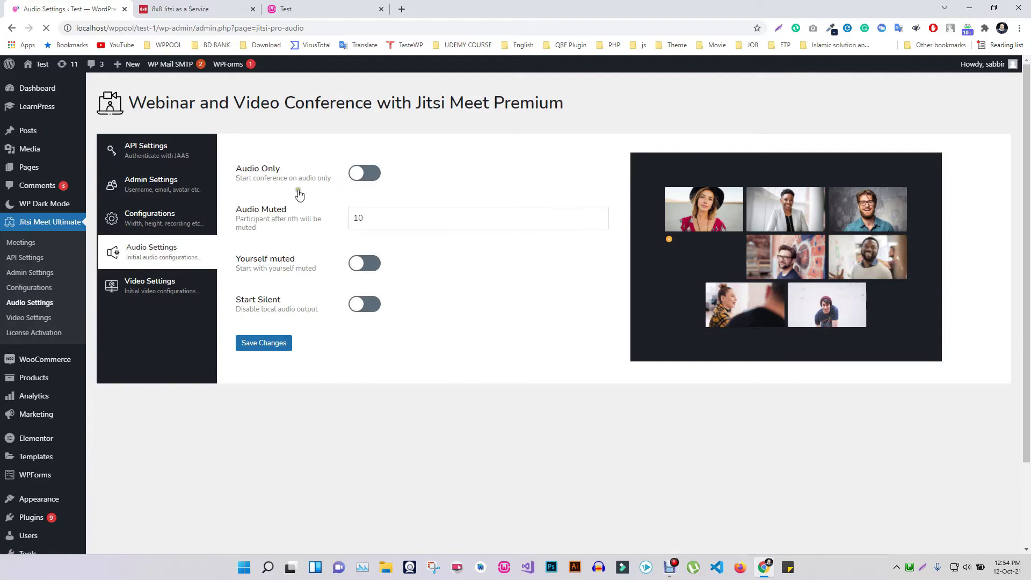
{"action": "left_click", "coordinate": [179, 289]}
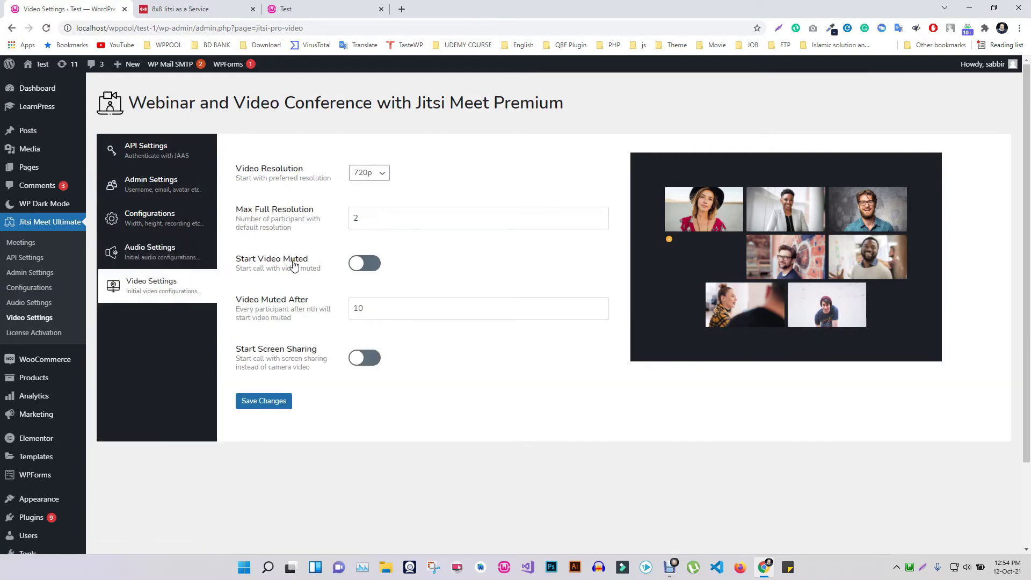
Start a new meeting from the Meetings list and make it recurring.
{"action": "left_click", "coordinate": [18, 246]}
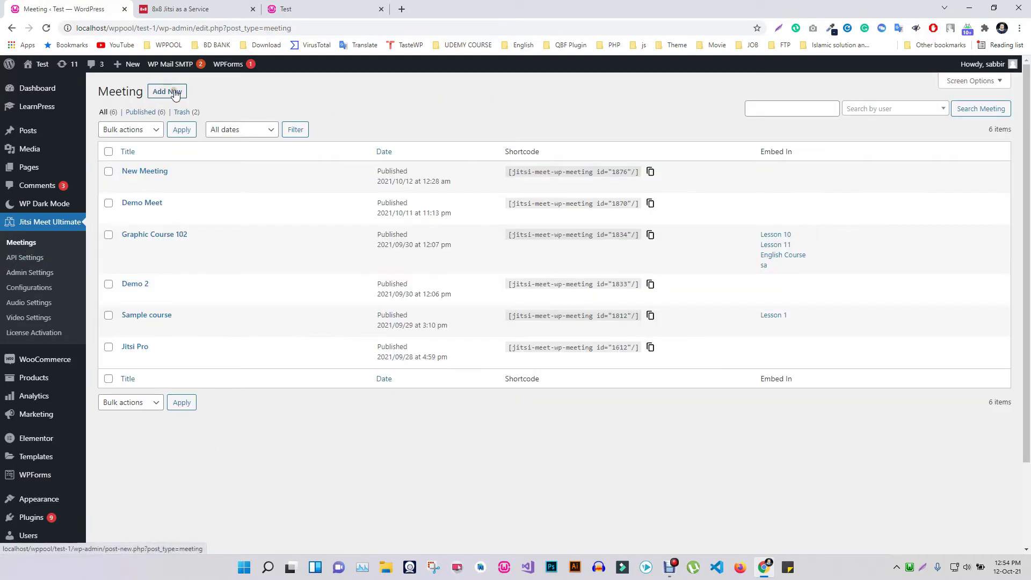
{"action": "left_click", "coordinate": [176, 93]}
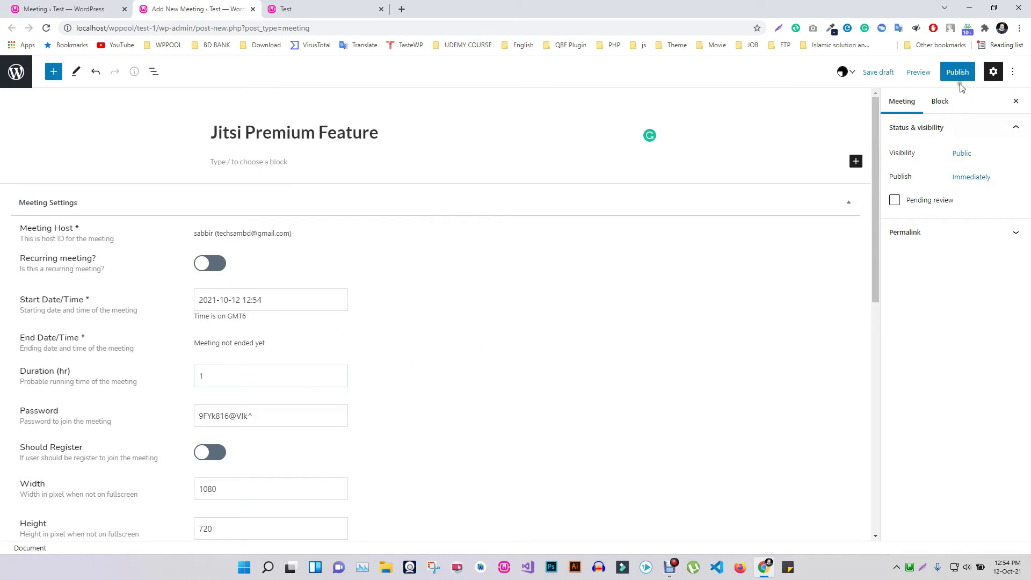
{"action": "scroll", "coordinate": [62, 155], "scroll_direction": "down", "scroll_amount": 2}
{"action": "left_click", "coordinate": [206, 156]}
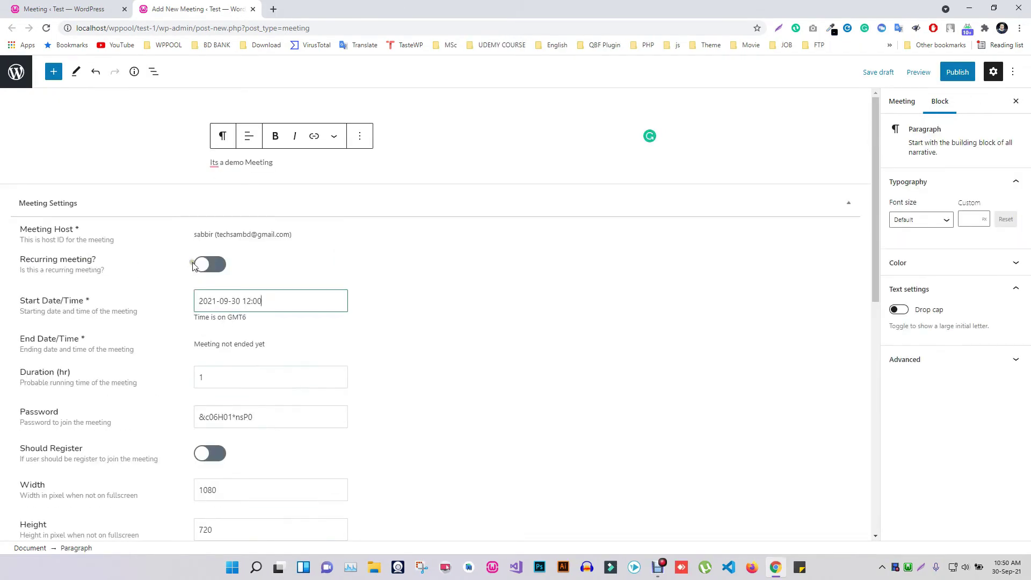
{"action": "left_click", "coordinate": [196, 265]}
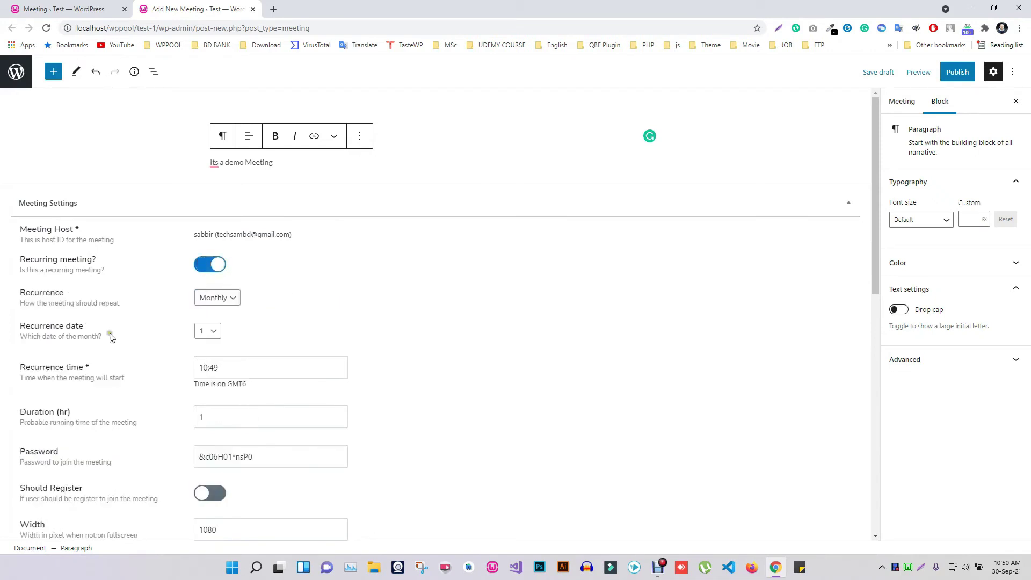
Set the meeting's recurrence to Weekly and choose the weekday it recurs on.
{"action": "left_click_drag", "start_coordinate": [25, 303], "coordinate": [46, 301]}
{"action": "left_click", "coordinate": [26, 307]}
{"action": "left_click", "coordinate": [210, 331]}
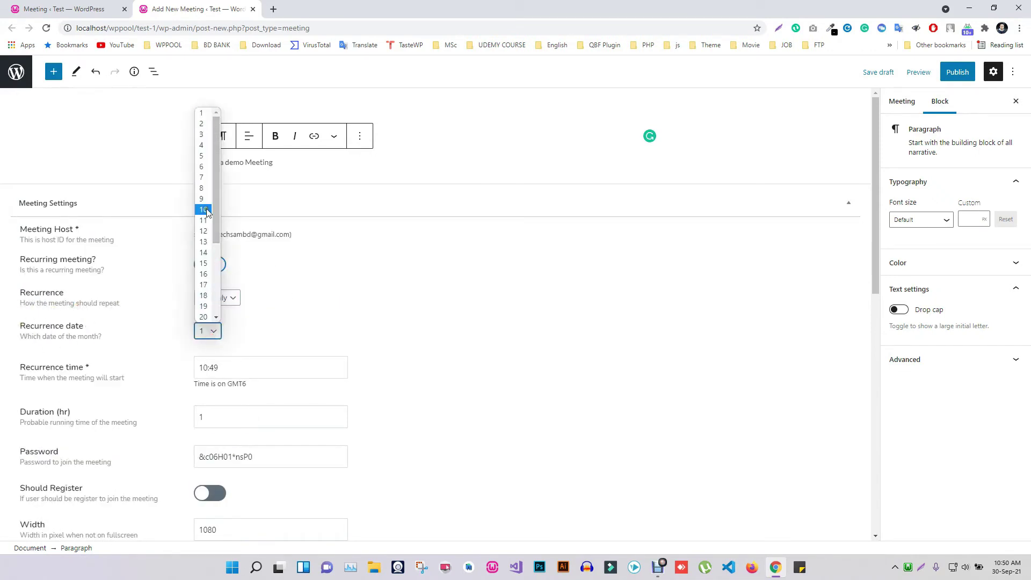
{"action": "left_click", "coordinate": [234, 298]}
{"action": "left_click", "coordinate": [211, 323]}
{"action": "left_click", "coordinate": [229, 332]}
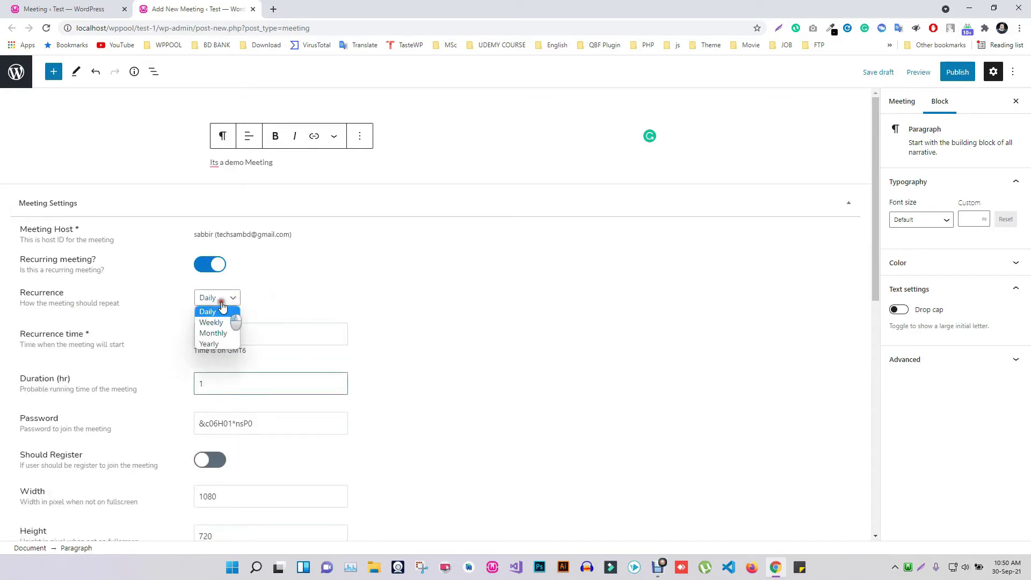
{"action": "left_click", "coordinate": [232, 298]}
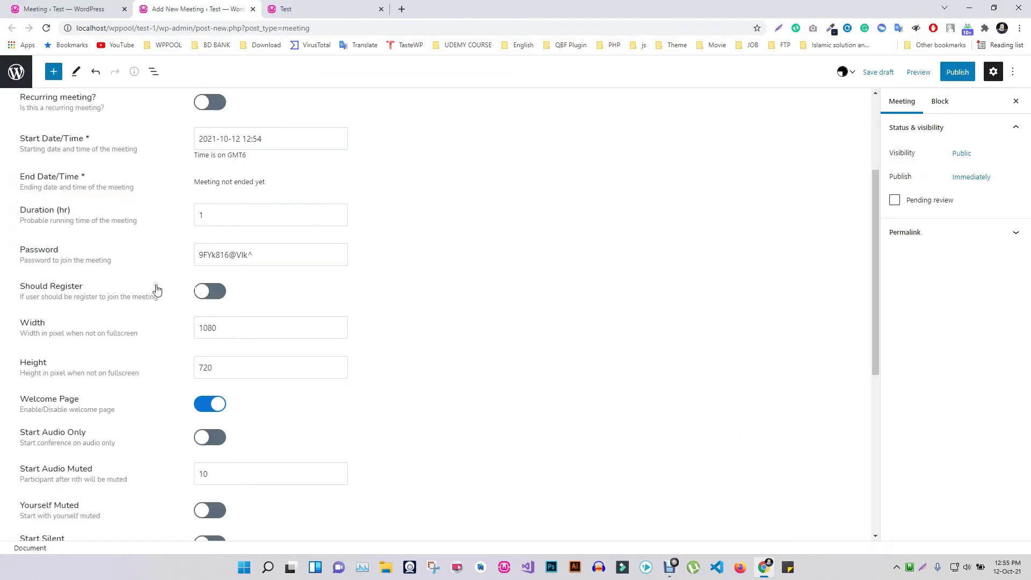
Review the meeting's password field and the Should Register option.
{"action": "scroll", "coordinate": [150, 281], "scroll_direction": "up", "scroll_amount": 2}
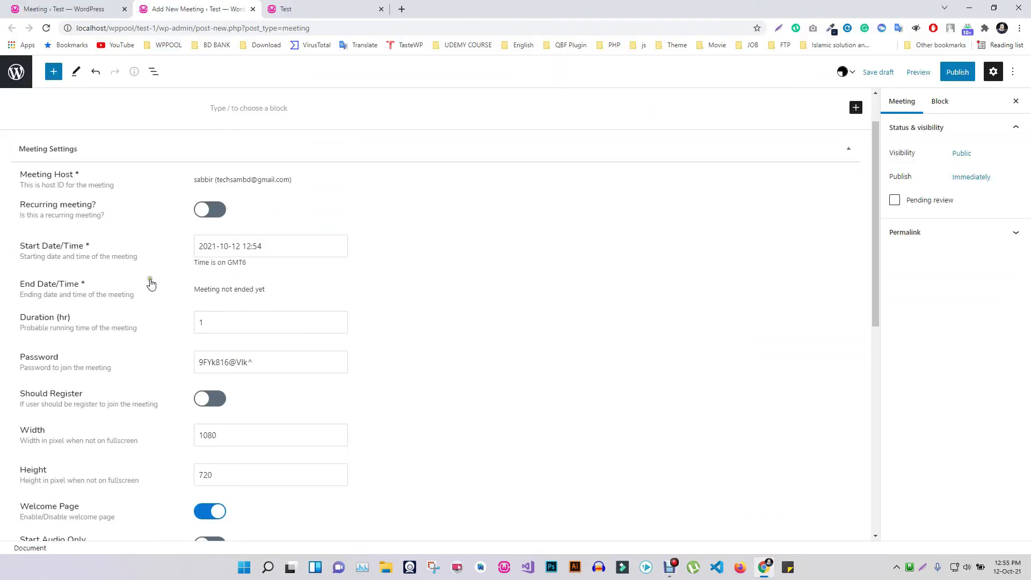
{"action": "scroll", "coordinate": [149, 281], "scroll_direction": "down", "scroll_amount": 2}
{"action": "left_click_drag", "start_coordinate": [250, 256], "coordinate": [188, 256]}
{"action": "left_click", "coordinate": [497, 258]}
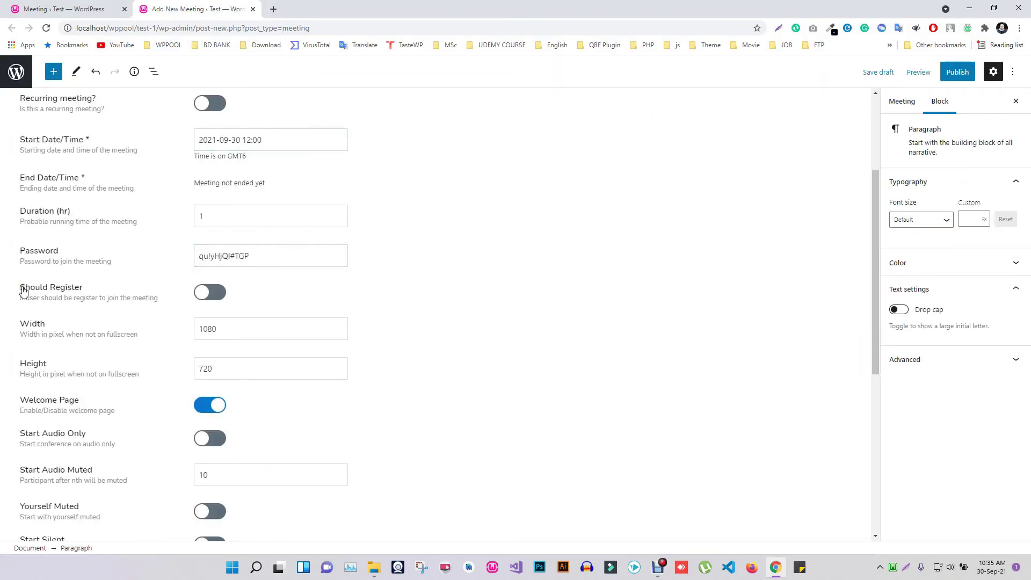
{"action": "left_click_drag", "start_coordinate": [23, 291], "coordinate": [80, 292]}
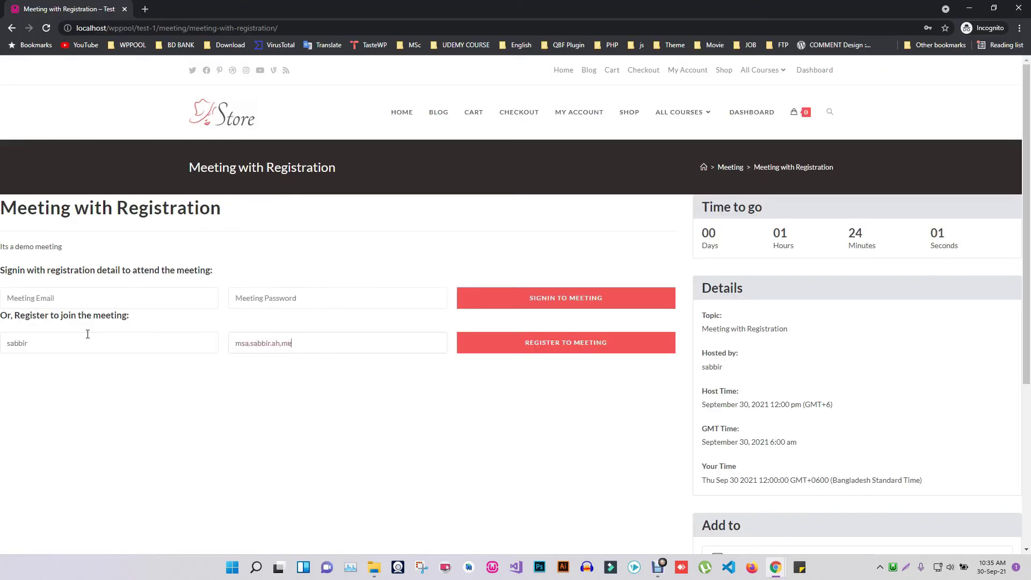
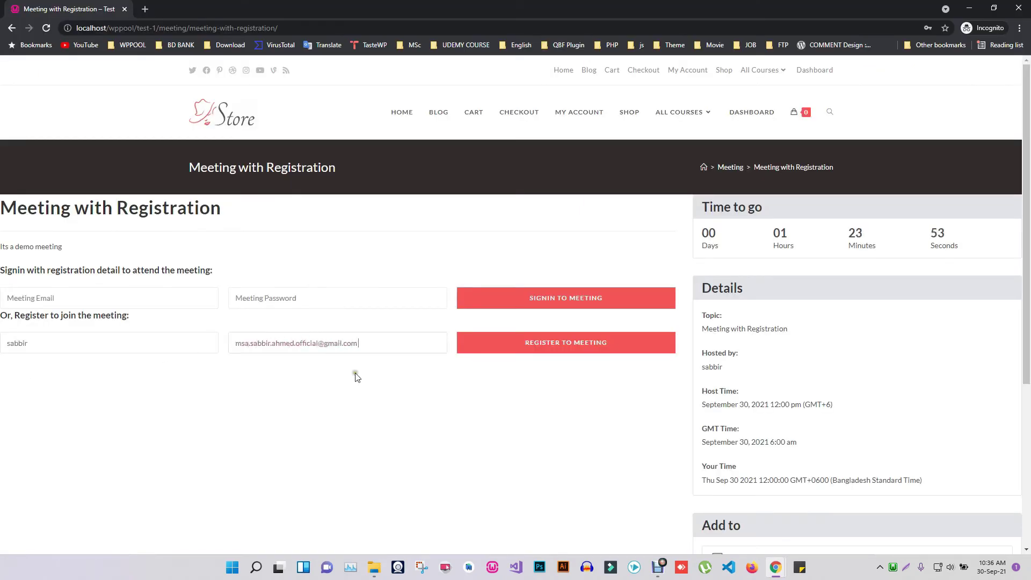
Submit the front-end registration for the meeting and highlight the emailed login details.
{"action": "left_click", "coordinate": [559, 356]}
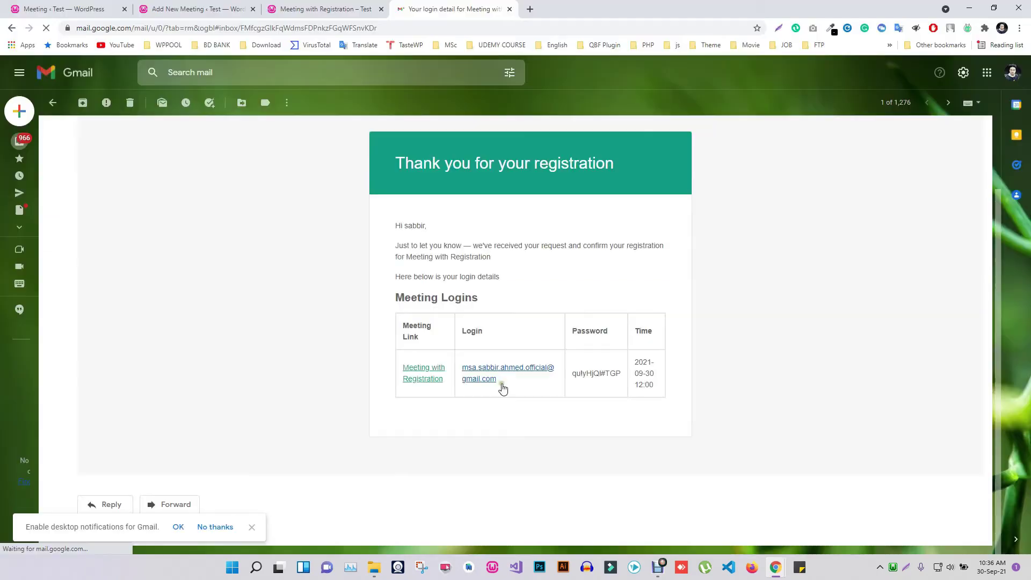
{"action": "left_click_drag", "start_coordinate": [498, 380], "coordinate": [464, 369]}
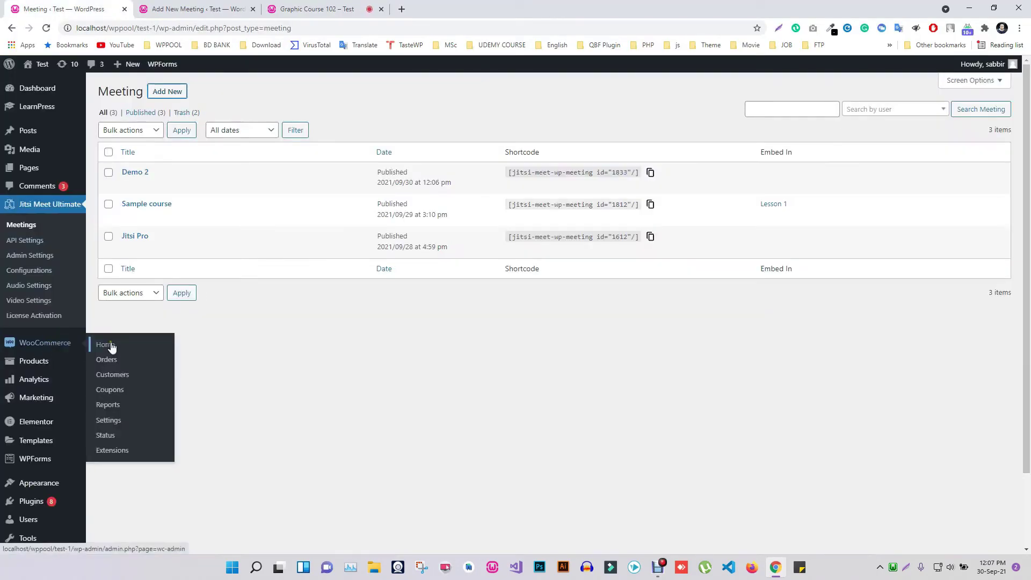
Create a new product titled 'Graphic Design' with description 'Some demo content'.
{"action": "mouse_move", "coordinate": [34, 361]}
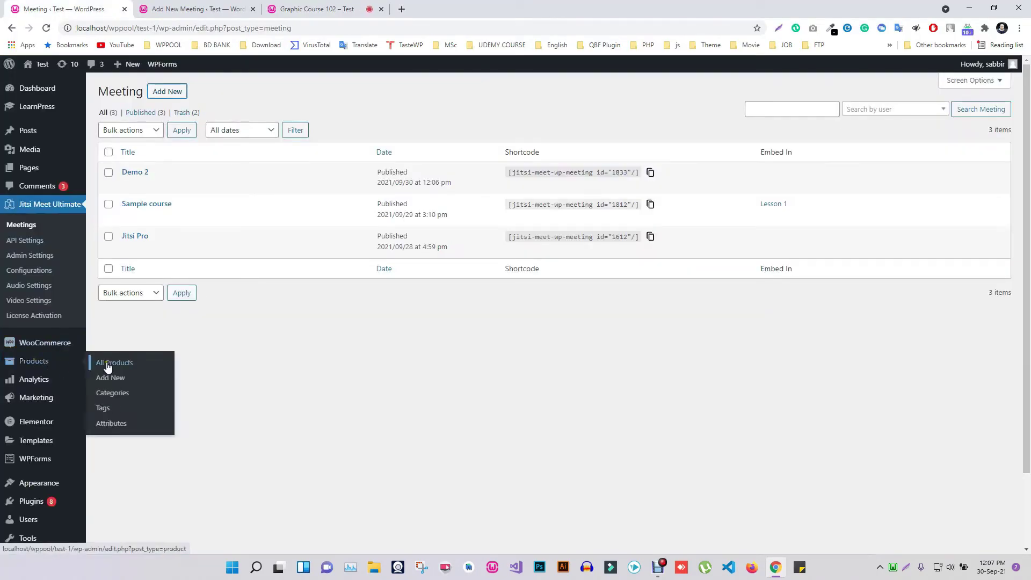
{"action": "left_click", "coordinate": [118, 378]}
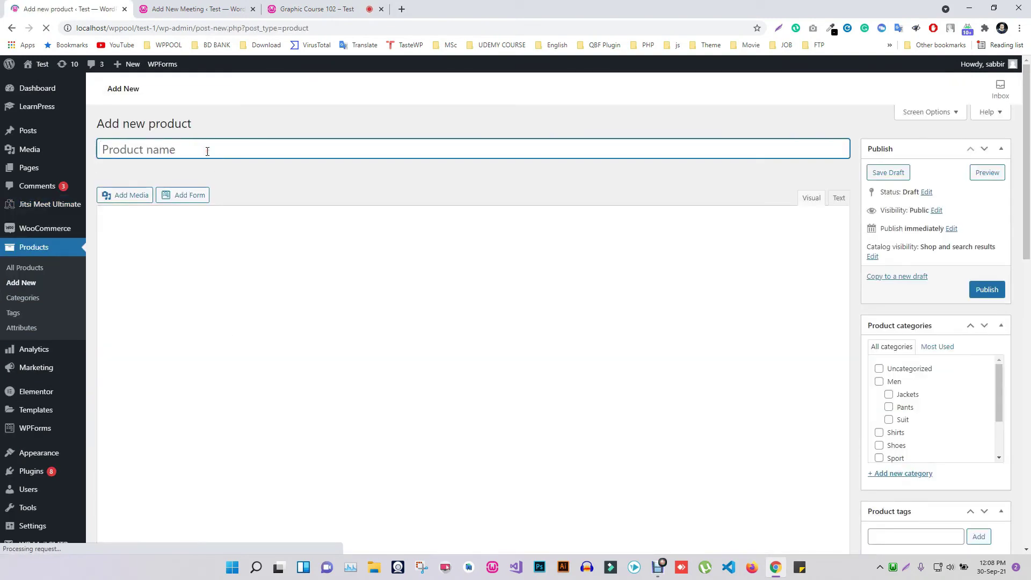
{"action": "type", "text": "Graphic Design 102"}
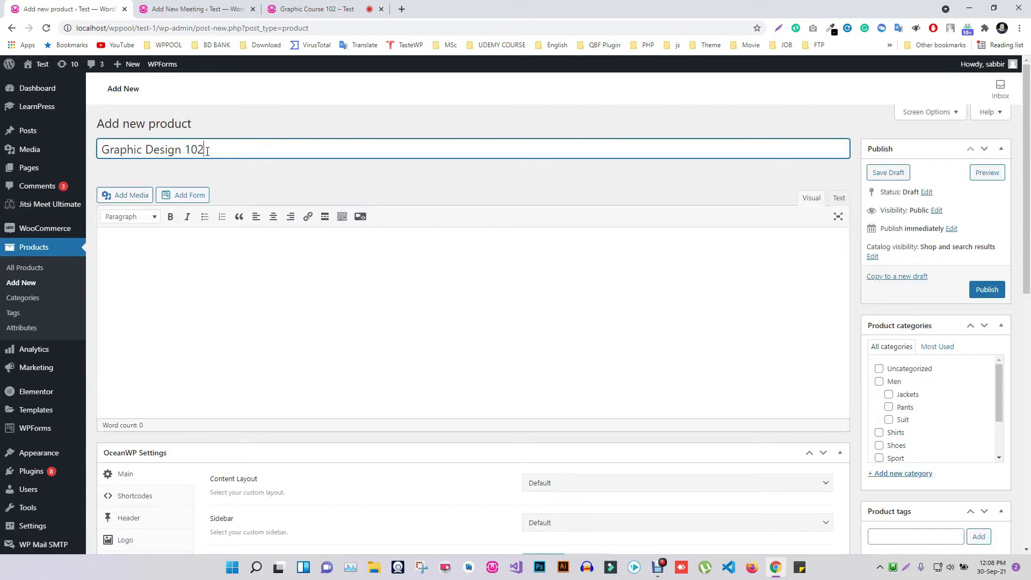
{"action": "left_click", "coordinate": [212, 232]}
{"action": "type", "text": "Some demo content"}
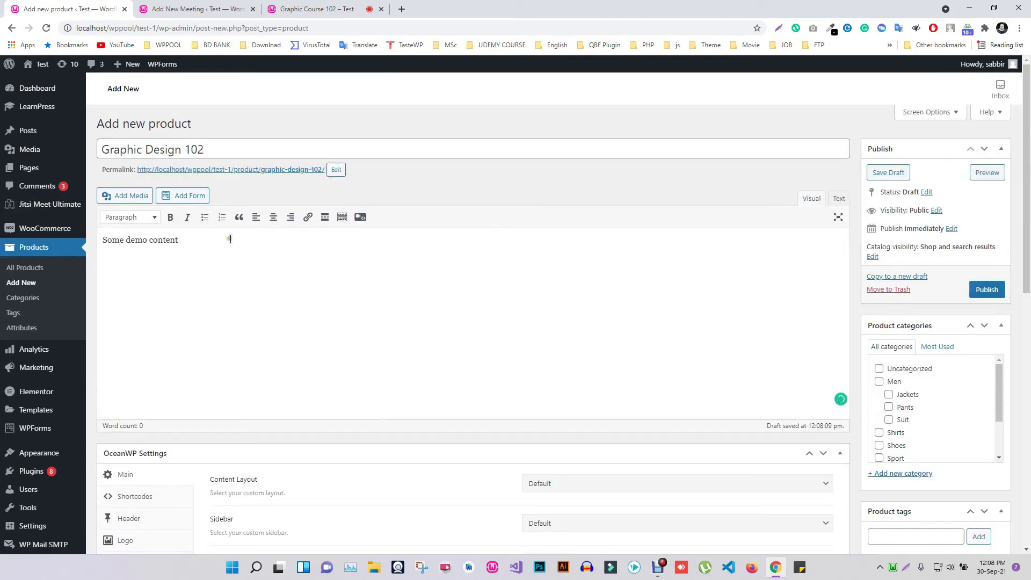
Mark the product as Virtual and a meeting product linked to Graphic Course 102.
{"action": "scroll", "coordinate": [231, 237], "scroll_direction": "down", "scroll_amount": 7}
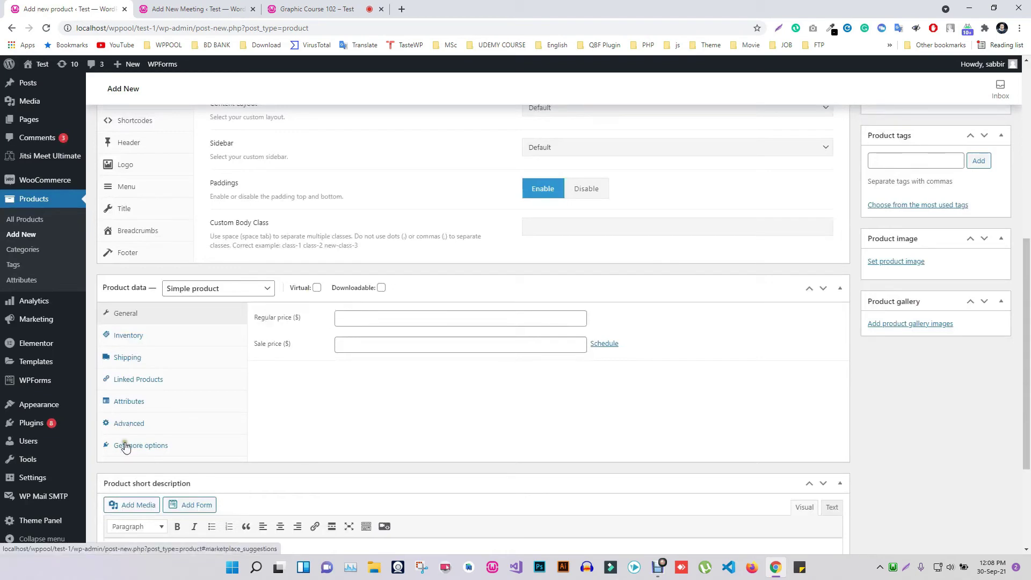
{"action": "left_click", "coordinate": [316, 288]}
{"action": "left_click", "coordinate": [339, 316]}
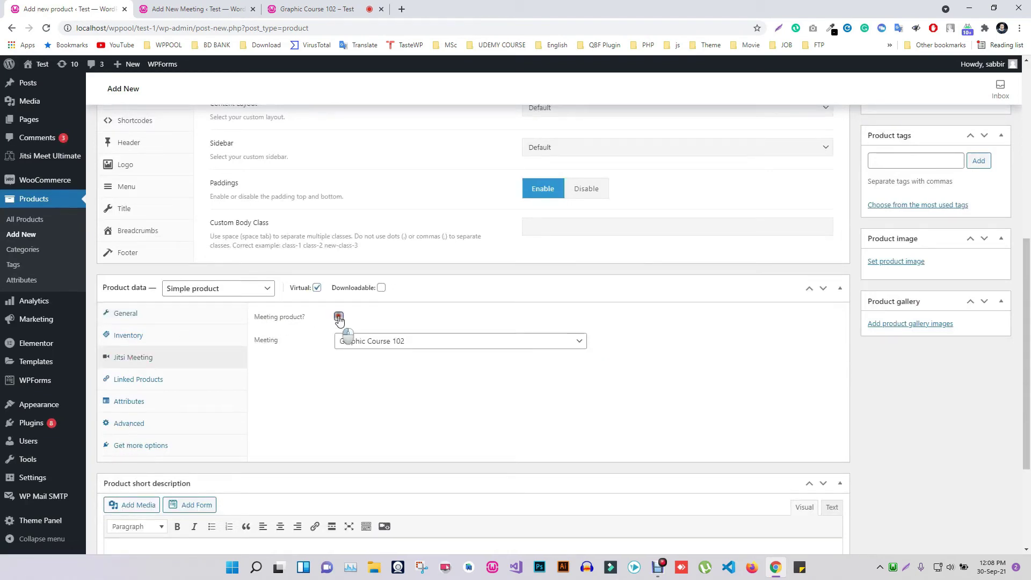
{"action": "left_click", "coordinate": [370, 341]}
{"action": "left_click", "coordinate": [385, 355]}
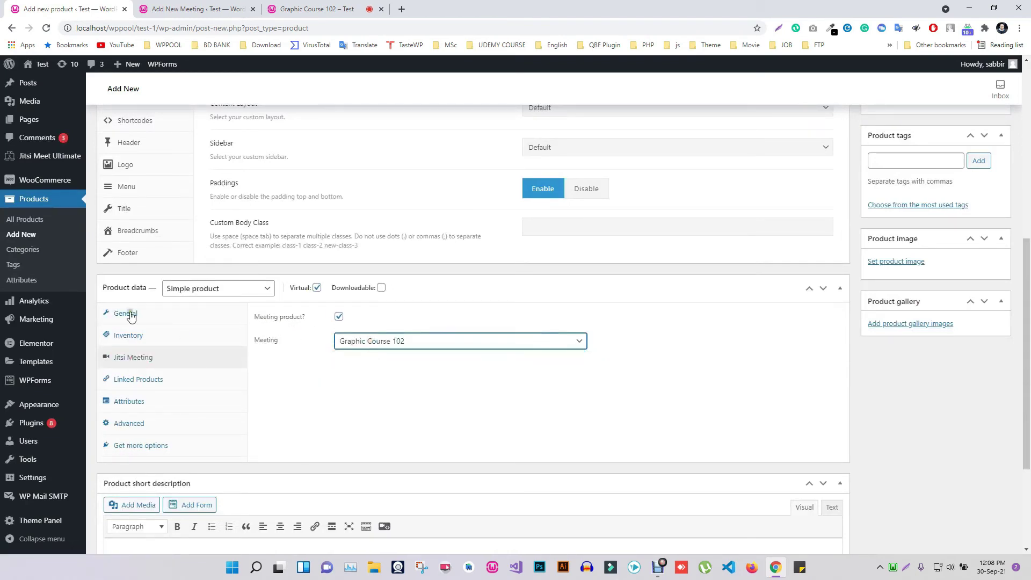
Set regular price 10 and sale price 05, then add the product to the cart.
{"action": "left_click", "coordinate": [121, 313]}
{"action": "left_click", "coordinate": [346, 320]}
{"action": "left_click", "coordinate": [406, 345]}
{"action": "type", "text": "05"}
{"action": "left_click", "coordinate": [435, 379]}
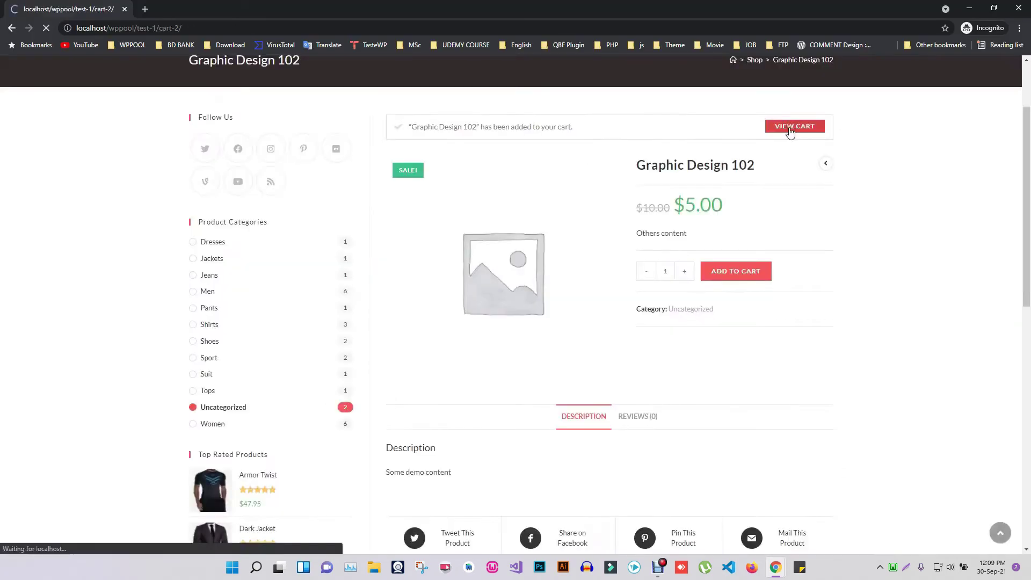
{"action": "left_click", "coordinate": [795, 126]}
At checkout, enter billing company WPPOOL, street address, district and postcode.
{"action": "left_click", "coordinate": [677, 447]}
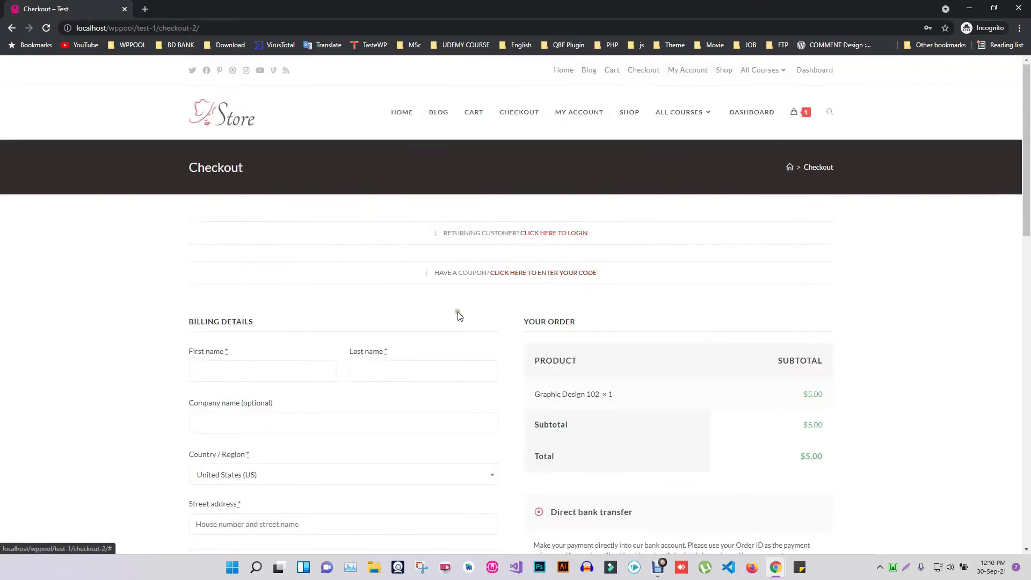
{"action": "scroll", "coordinate": [458, 316], "scroll_direction": "down", "scroll_amount": 3}
{"action": "left_click", "coordinate": [231, 263]}
{"action": "type", "text": "WPPOOL"}
{"action": "left_click", "coordinate": [284, 233]}
{"action": "type", "text": "Dhaka"}
{"action": "left_click", "coordinate": [224, 444]}
{"action": "left_click", "coordinate": [279, 278]}
{"action": "type", "text": "123"}
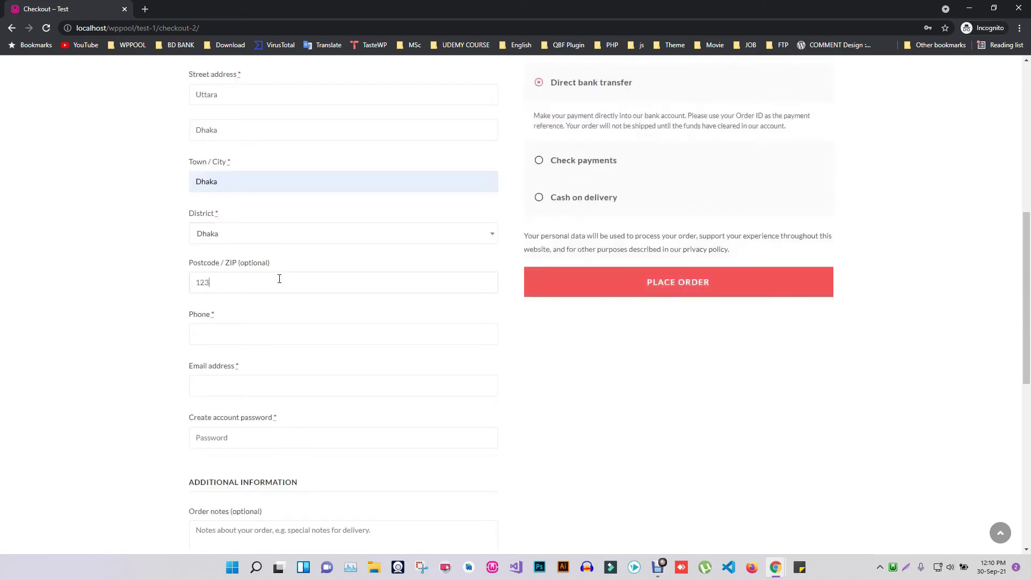
Fill in the billing phone number, billing e-mail and new account password.
{"action": "scroll", "coordinate": [279, 279], "scroll_direction": "down", "scroll_amount": 1}
{"action": "left_click", "coordinate": [260, 279]}
{"action": "left_click", "coordinate": [263, 324]}
{"action": "left_click", "coordinate": [269, 382]}
{"action": "type", "text": "**********"}
Add order note 'Now used Meeting user mail', fill in the registrant's name and e-mail, and place the order.
{"action": "scroll", "coordinate": [260, 277], "scroll_direction": "down", "scroll_amount": 4}
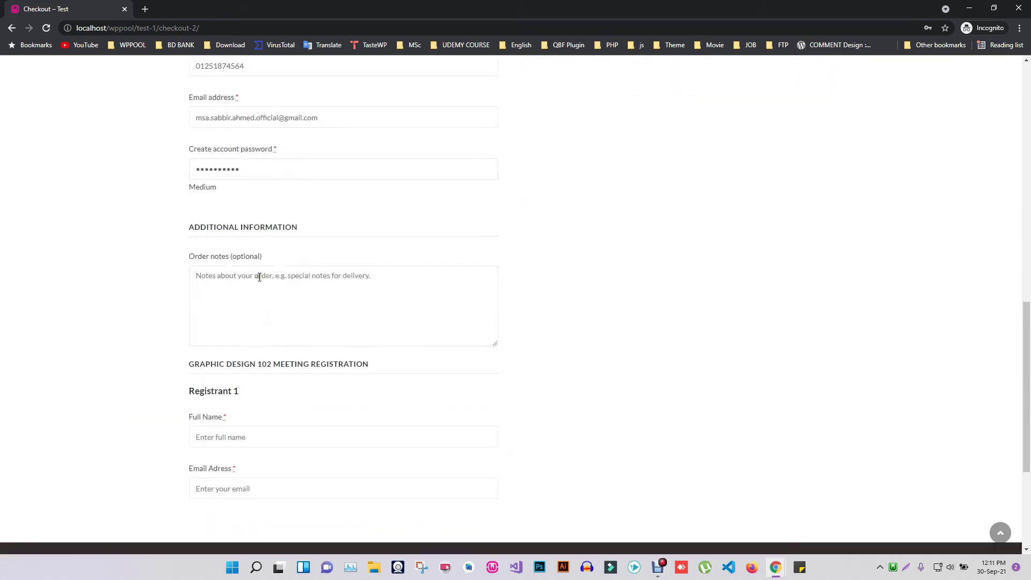
{"action": "left_click", "coordinate": [259, 277]}
{"action": "type", "text": "Now used Meeting user mail"}
{"action": "scroll", "coordinate": [267, 273], "scroll_direction": "down", "scroll_amount": 2}
{"action": "left_click", "coordinate": [231, 329]}
{"action": "type", "text": "Demo name"}
{"action": "left_click", "coordinate": [239, 381]}
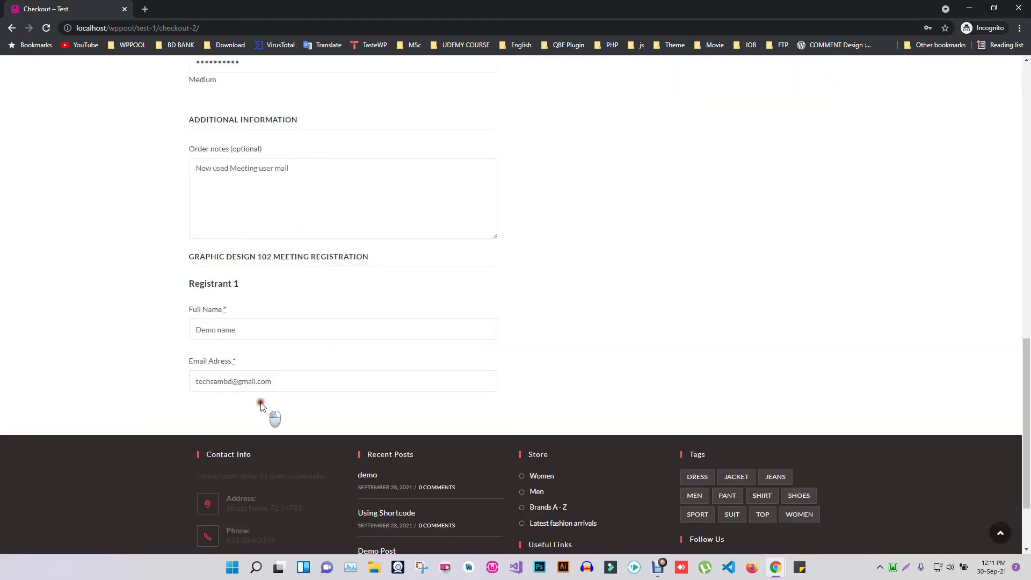
{"action": "scroll", "coordinate": [260, 406], "scroll_direction": "up", "scroll_amount": 10}
{"action": "left_click", "coordinate": [679, 392]}
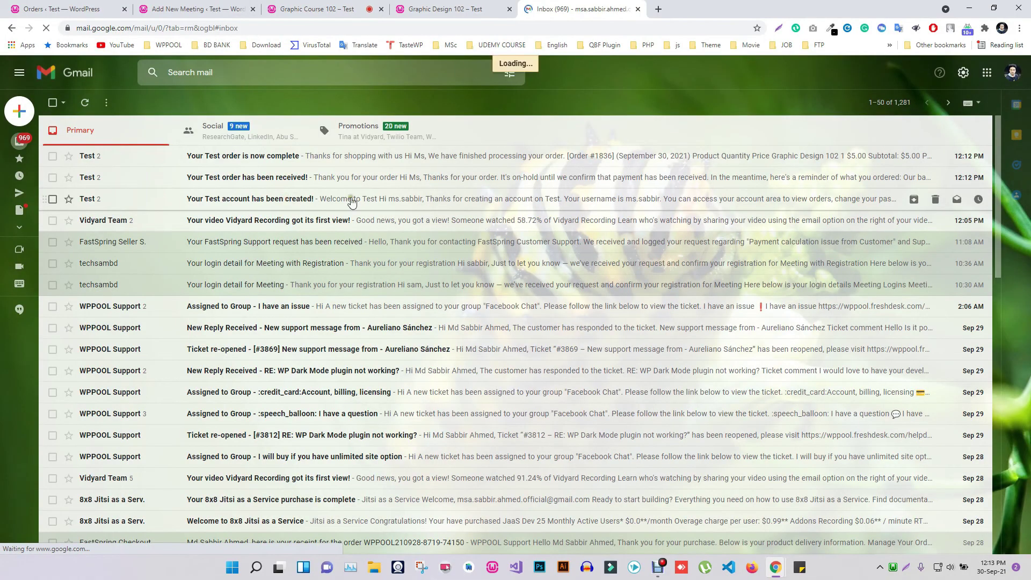
Open the 'Your Test account has been created!' welcome email from the Gmail inbox.
{"action": "left_click", "coordinate": [372, 202]}
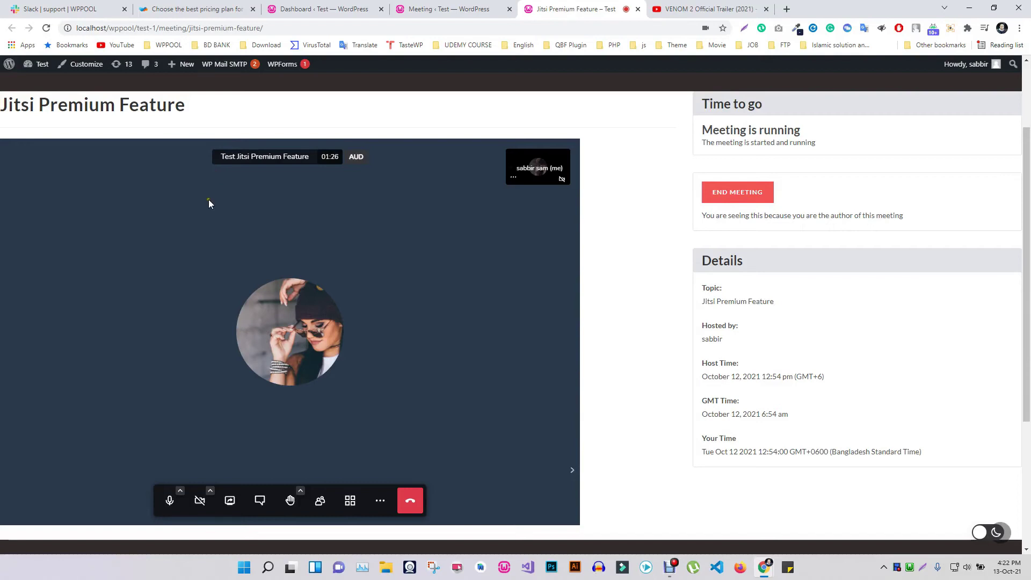
Share the VENOM 2 trailer's YouTube link as a video in the full-screen meeting.
{"action": "left_click", "coordinate": [704, 9]}
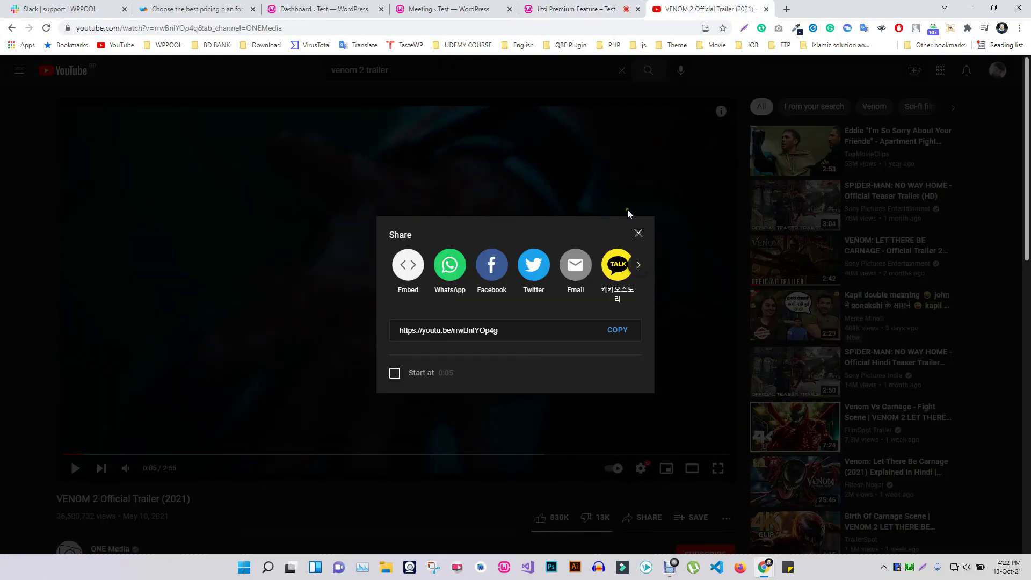
{"action": "key", "text": "ctrl+shift+Tab"}
{"action": "left_click", "coordinate": [381, 501]}
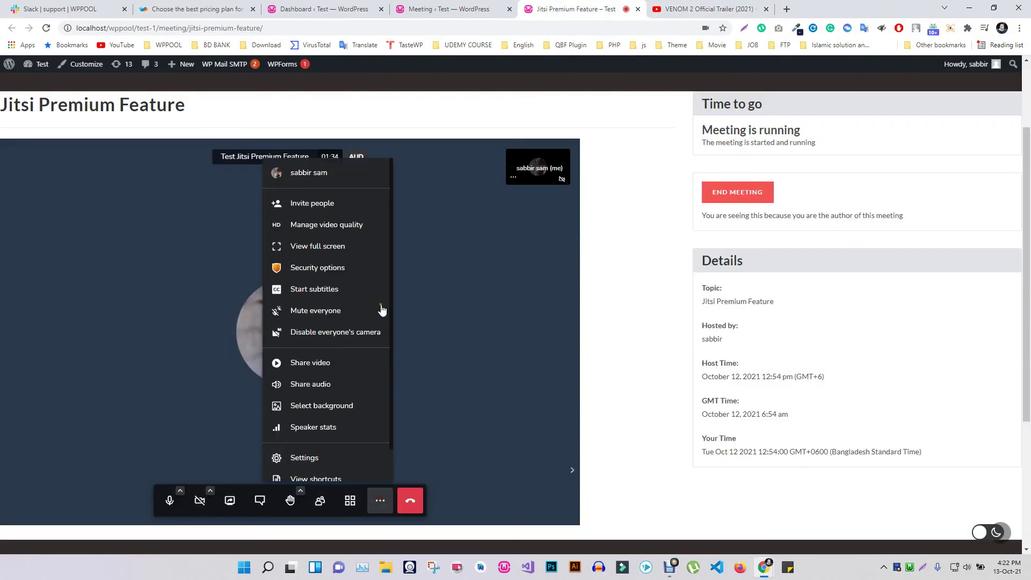
{"action": "left_click", "coordinate": [331, 245]}
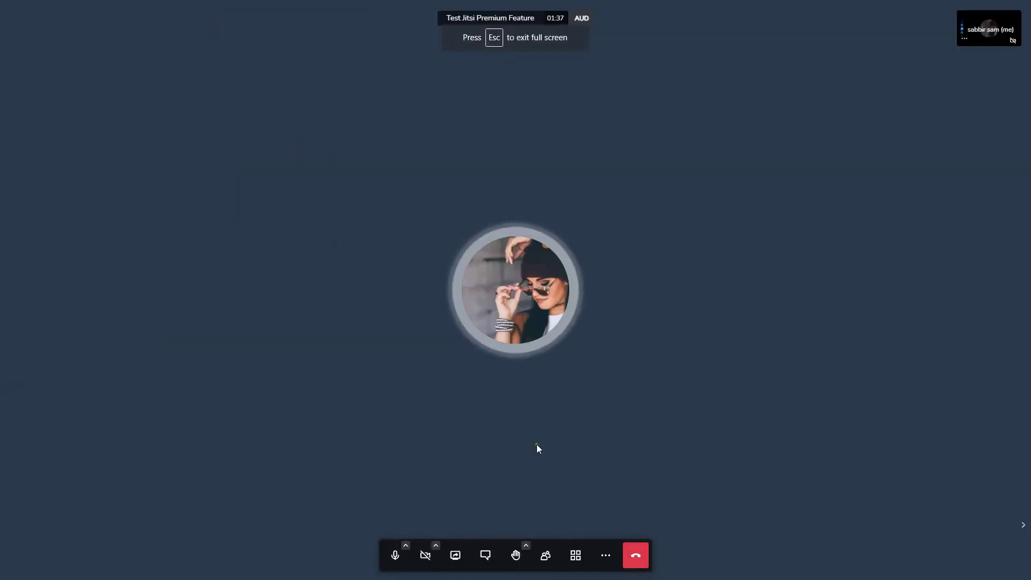
{"action": "left_click", "coordinate": [607, 559]}
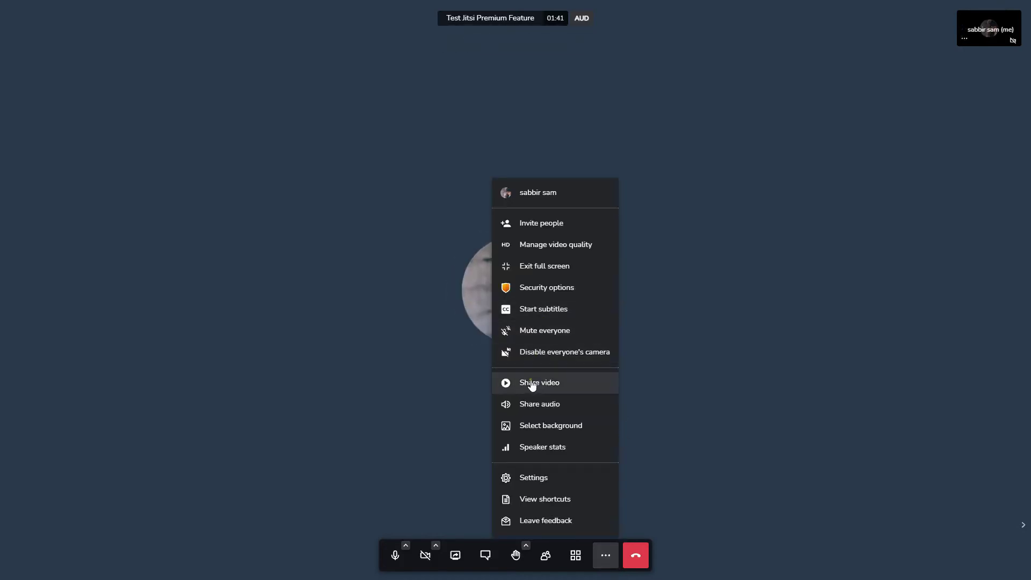
{"action": "left_click", "coordinate": [556, 385]}
{"action": "key", "text": "ctrl+v"}
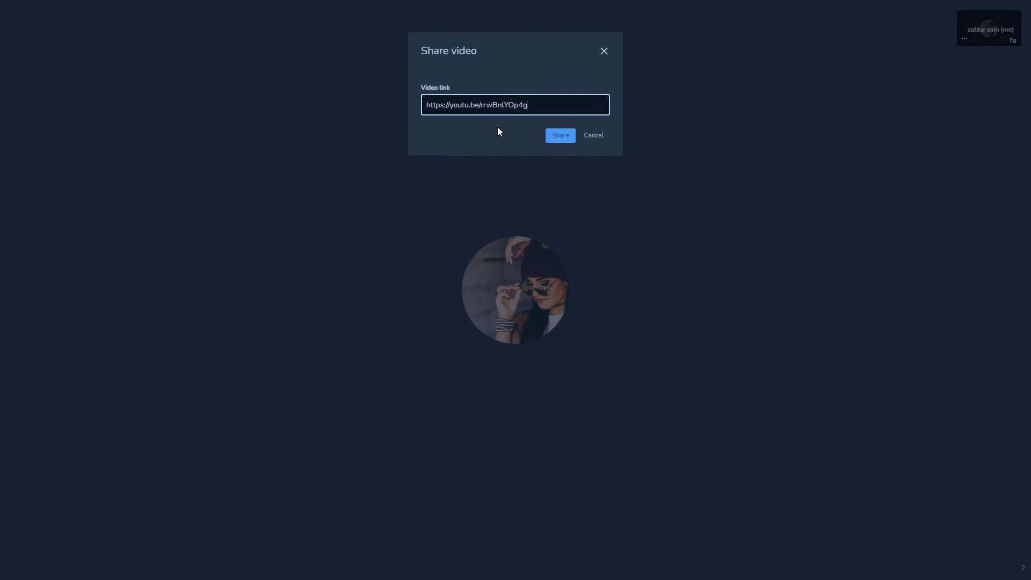
{"action": "left_click", "coordinate": [561, 135]}
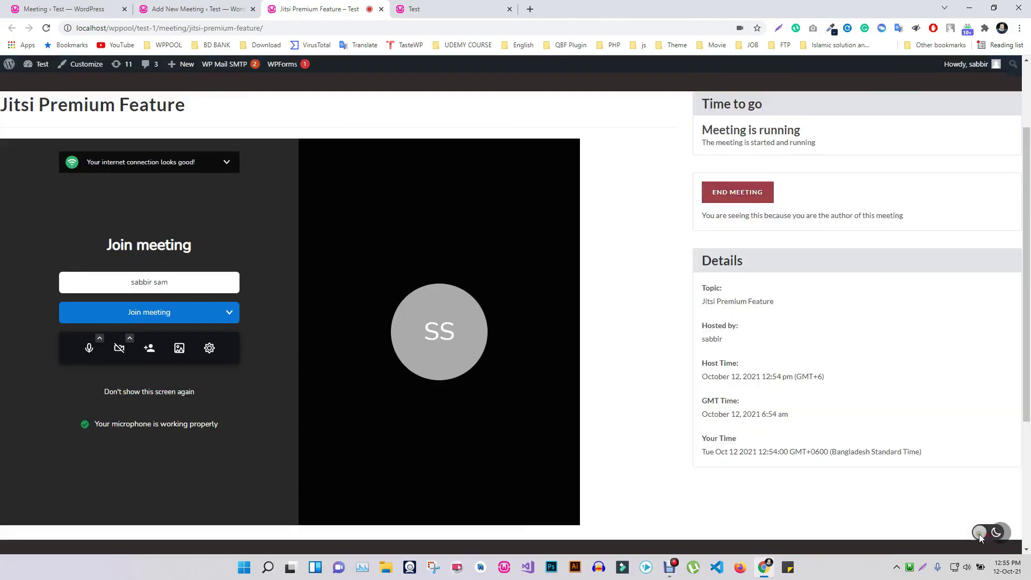
Download the Webinar and Video Conference with Jitsi Meet plugin from WordPress.org.
{"action": "scroll", "coordinate": [301, 281], "scroll_direction": "down", "scroll_amount": 3}
{"action": "scroll", "coordinate": [309, 291], "scroll_direction": "up", "scroll_amount": 1}
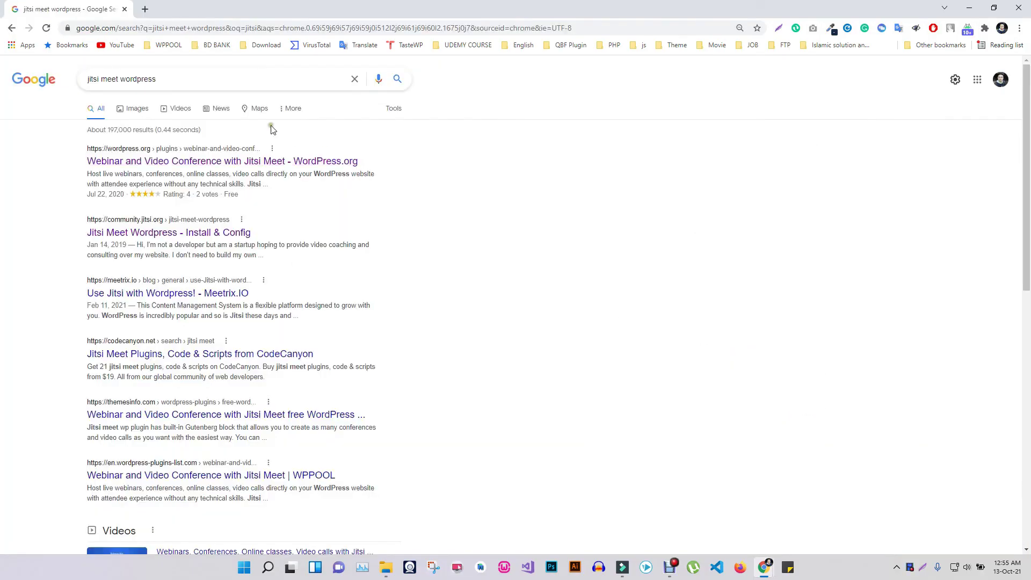
{"action": "left_click", "coordinate": [226, 162]}
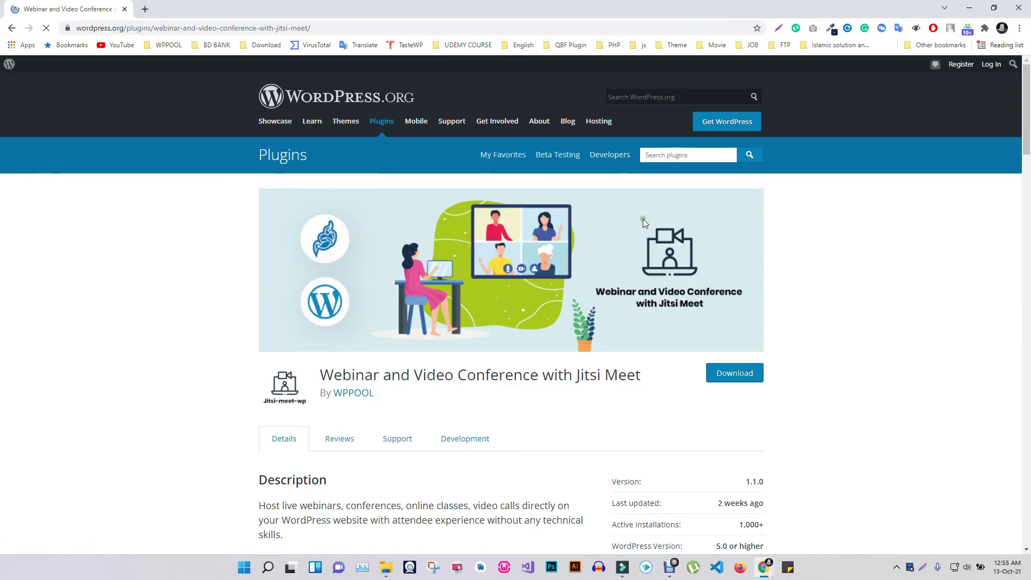
{"action": "left_click", "coordinate": [749, 374]}
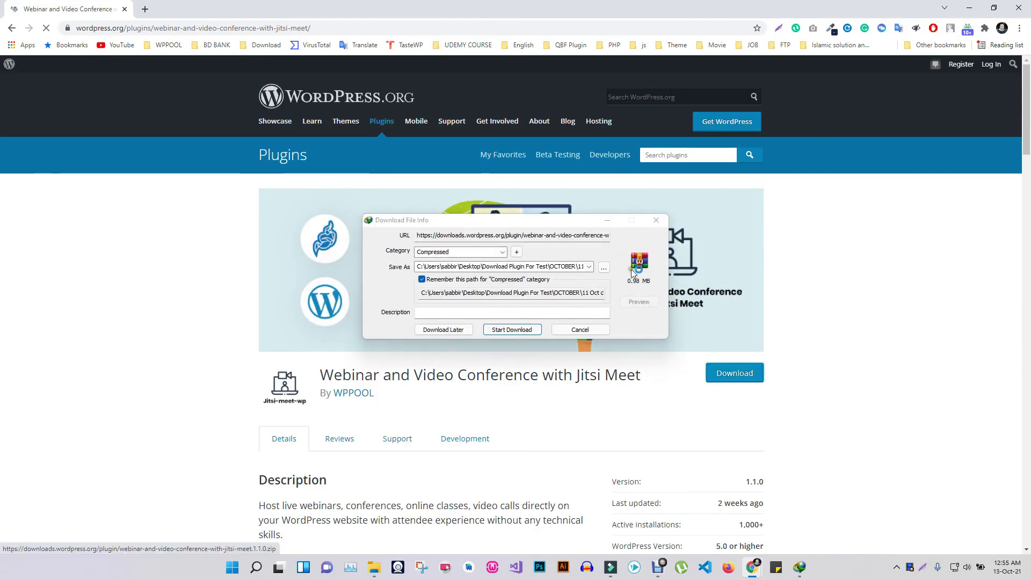